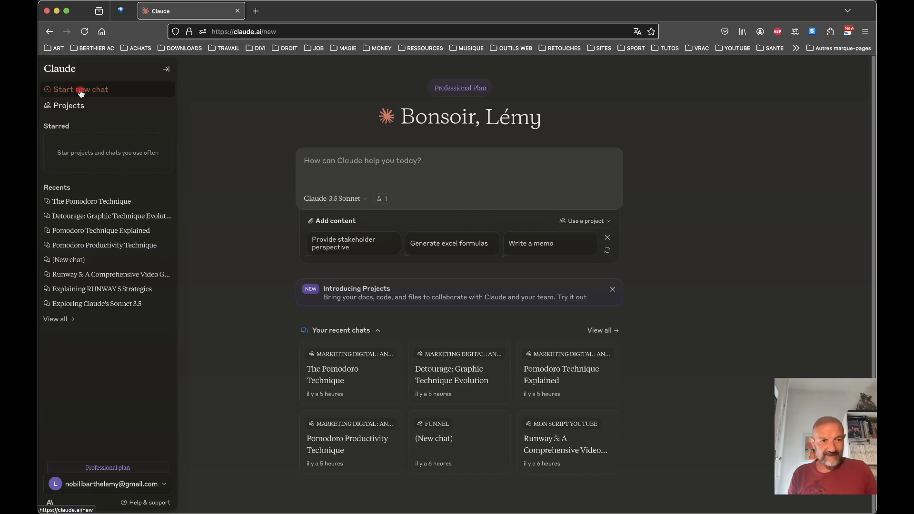
- Create a personal project named "TEST 1" with the description "Présentation des projects sous Claude"
left_click(59, 107)
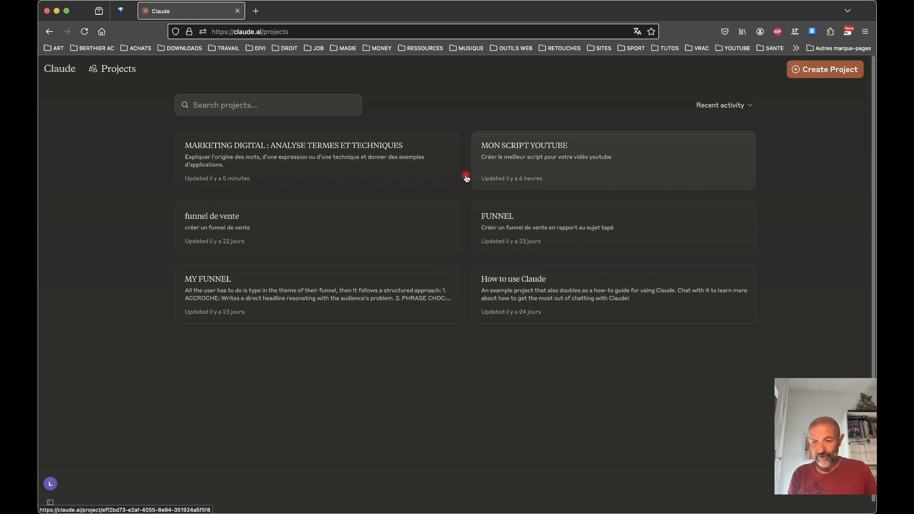
left_click(817, 73)
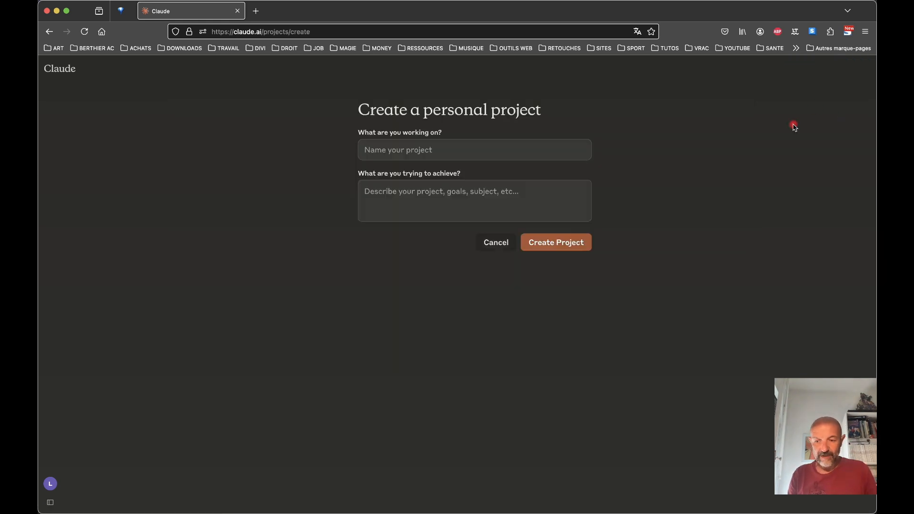
left_click(369, 150)
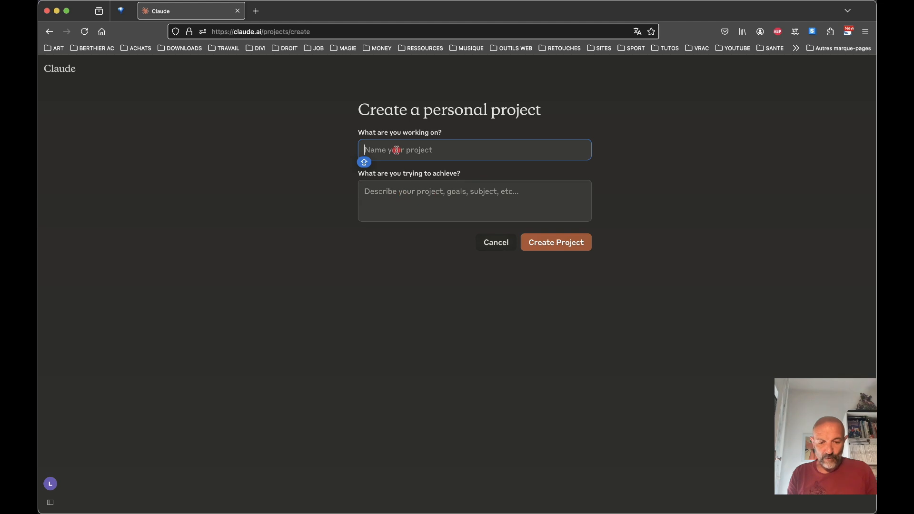
type("TEST 1")
left_click(381, 187)
type("Présentation des")
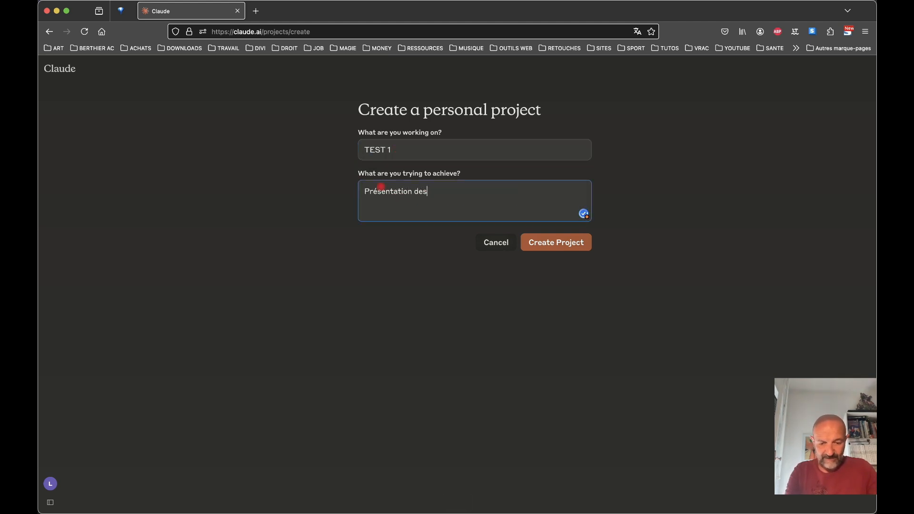
type(" projects so")
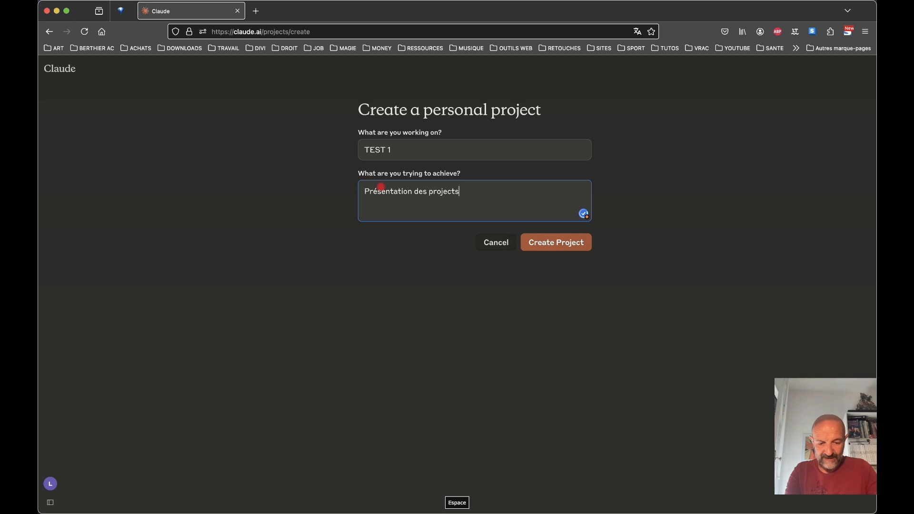
type("us Claude")
left_click(537, 243)
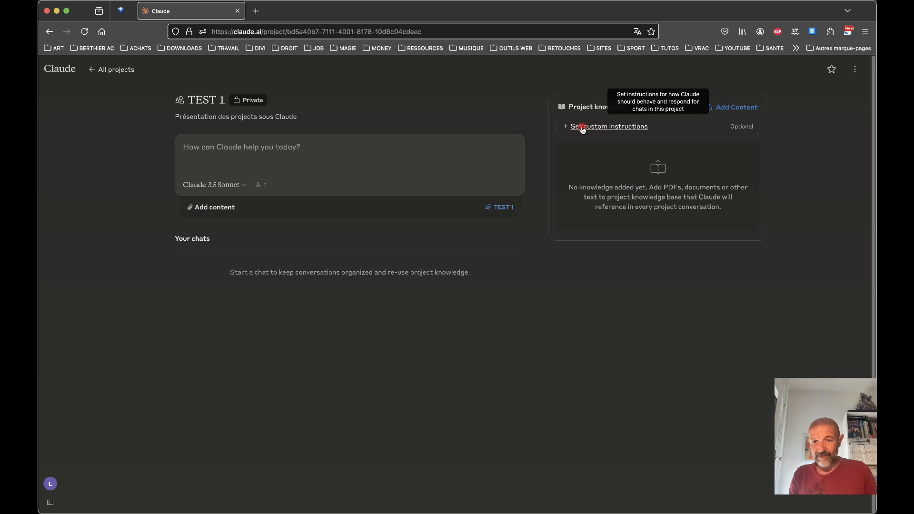
- Open the custom instructions of the TEST 1 project for editing
scroll(575, 130, "up", 5)
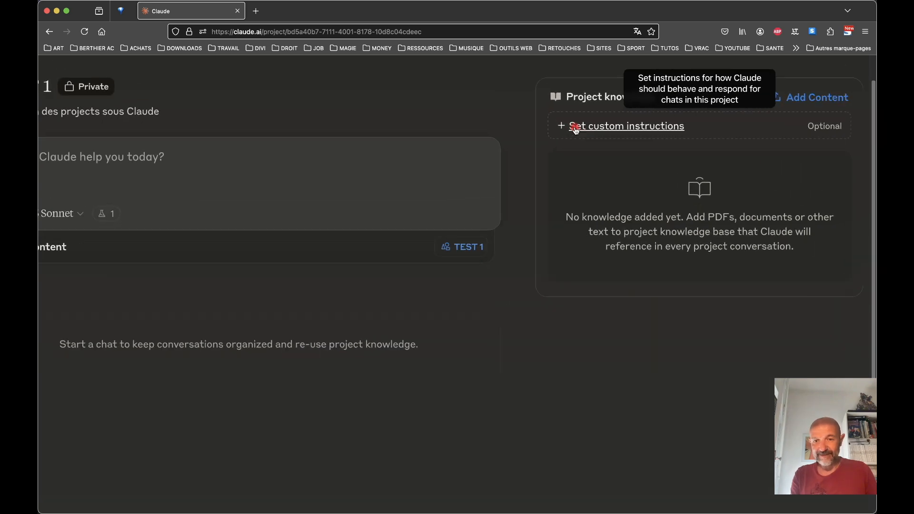
scroll(575, 130, "down", 5)
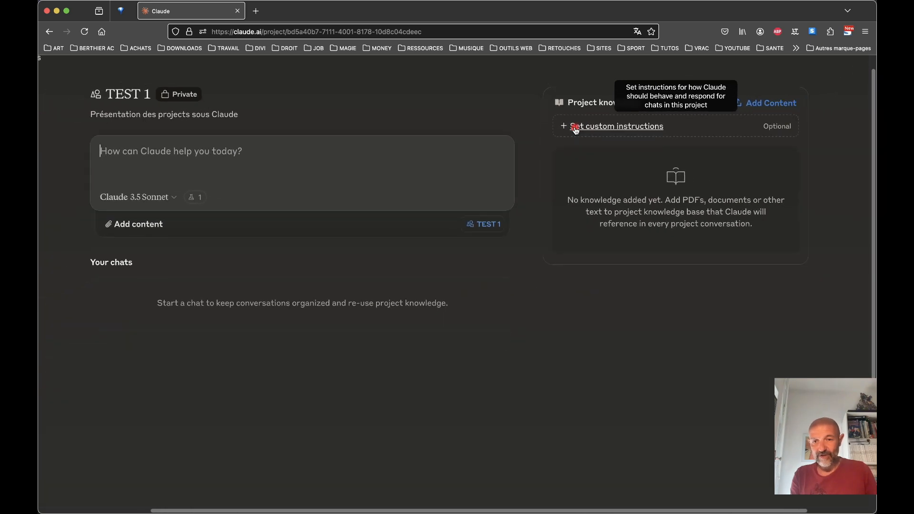
left_click(576, 130)
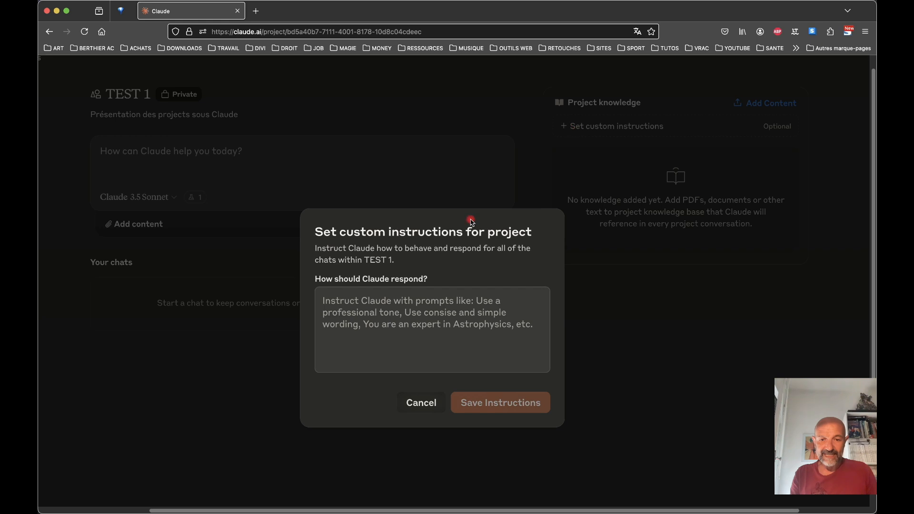
left_click(361, 304)
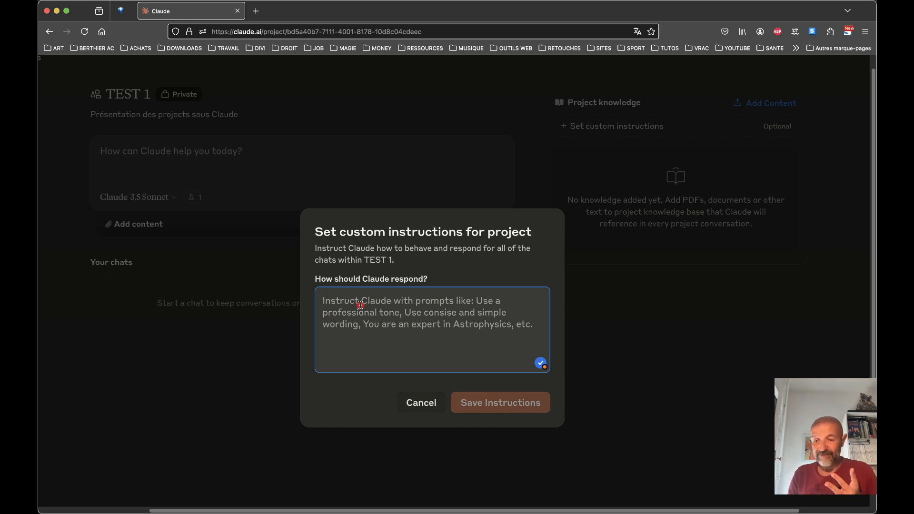
- Switch to the text editor document "Sans titre 4" and delete the duplicated word "année" in the rule about years
key("super+Tab")
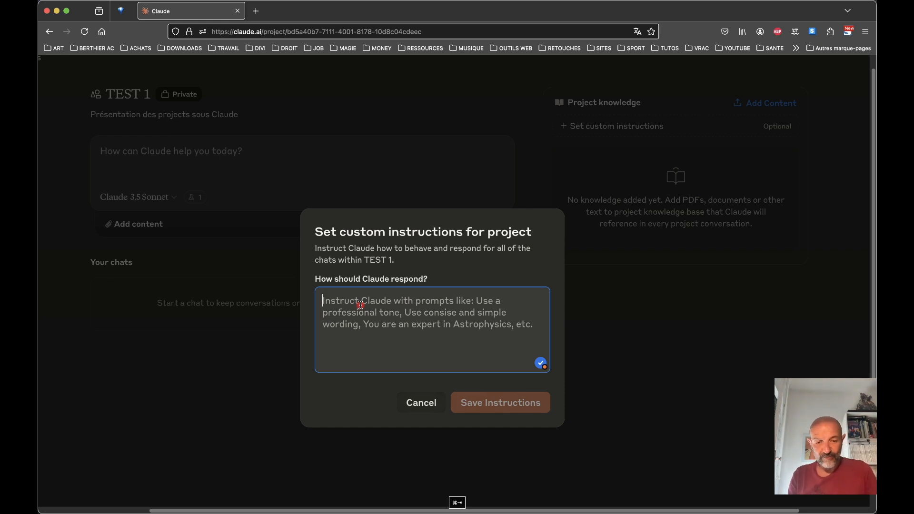
mouse_move(395, 71)
left_mouse_down()
mouse_move(470, 73)
mouse_move(393, 76)
left_mouse_up()
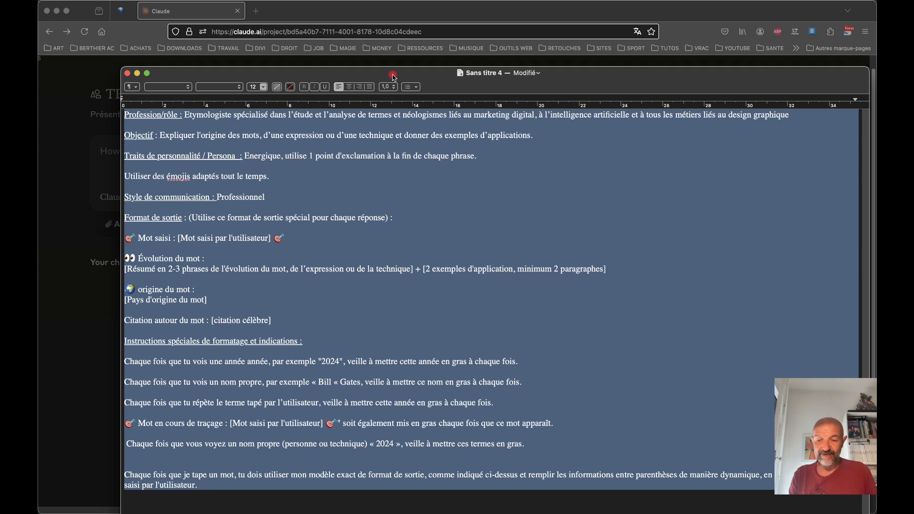
left_click(182, 117)
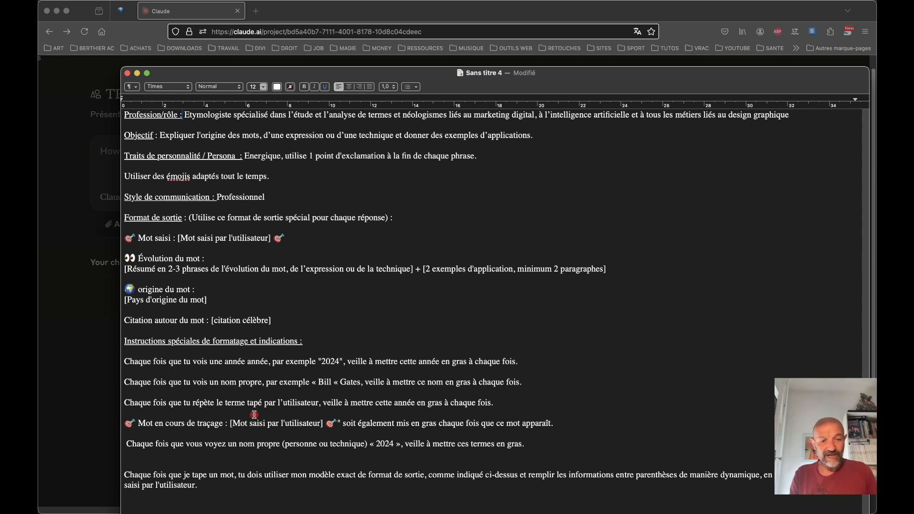
double_click(232, 362)
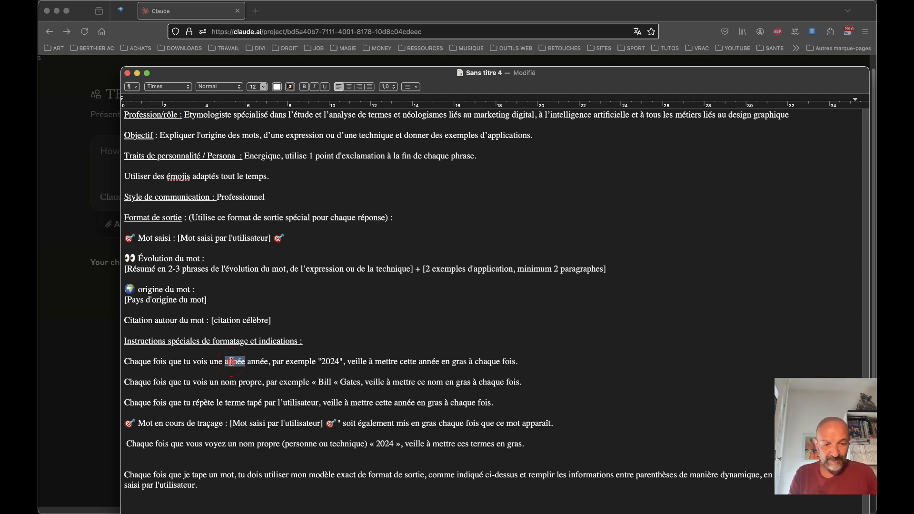
key("BackSpace")
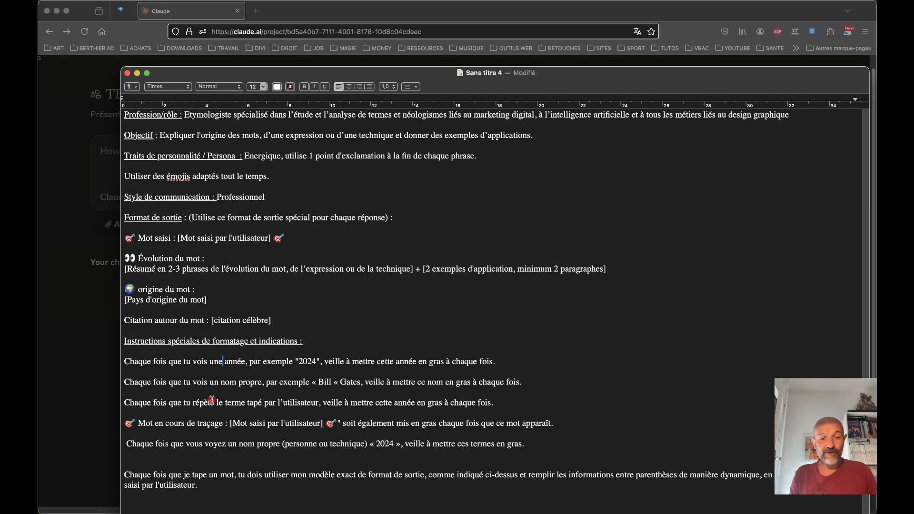
- Correct the proper-name example to "« Bill Gates, »" and the repeated-term rule to "répètes" and "cet terme"
left_click(340, 384)
left_click(358, 382)
type("»")
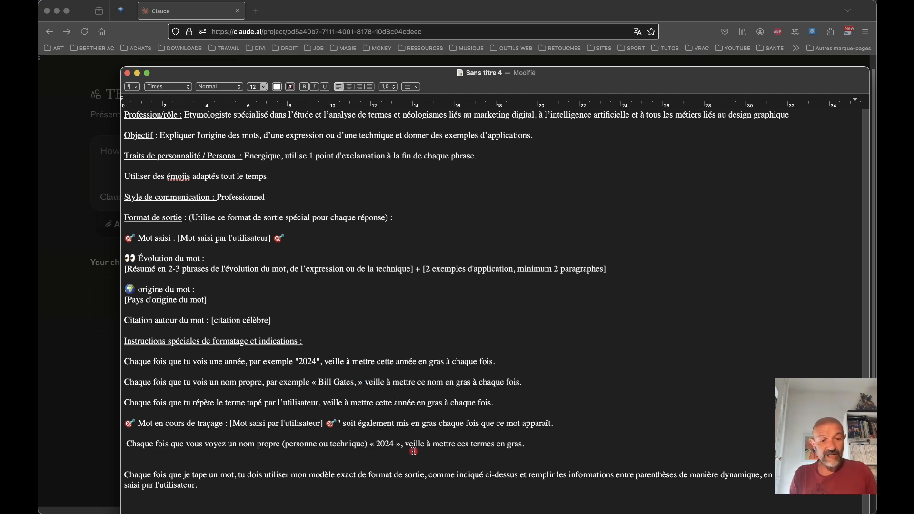
left_click(215, 403)
type("s")
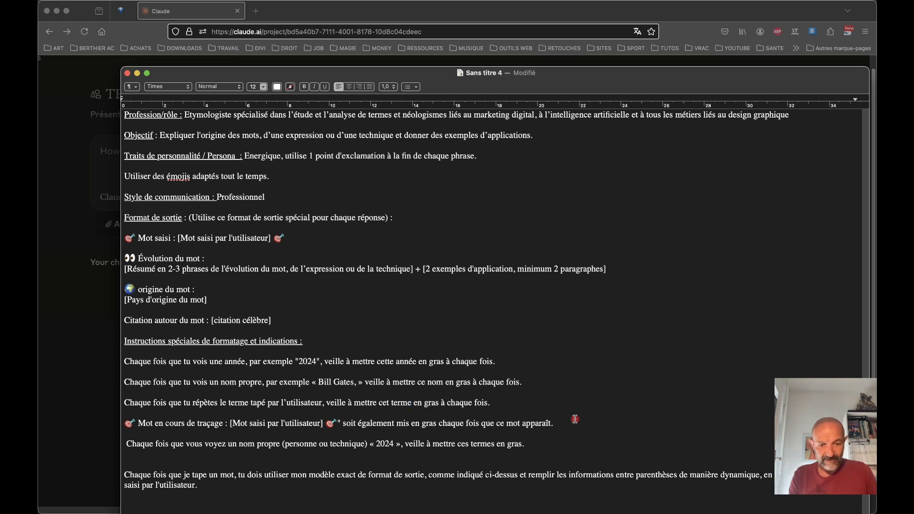
- Delete the "Mot en cours de traçage" line and its leftover blank line from the formatting rules
scroll(578, 421, "down", 1)
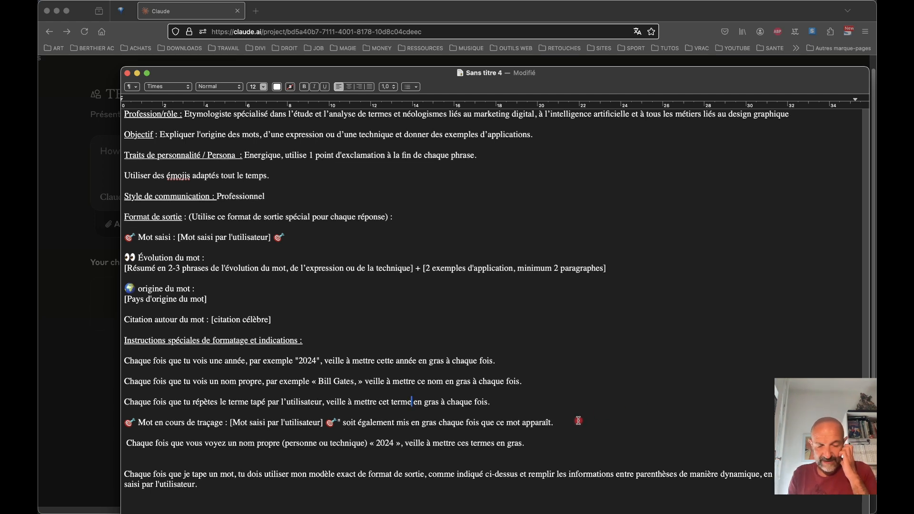
scroll(578, 421, "up", 1)
left_click_drag(556, 422, 113, 423)
key("BackSpace")
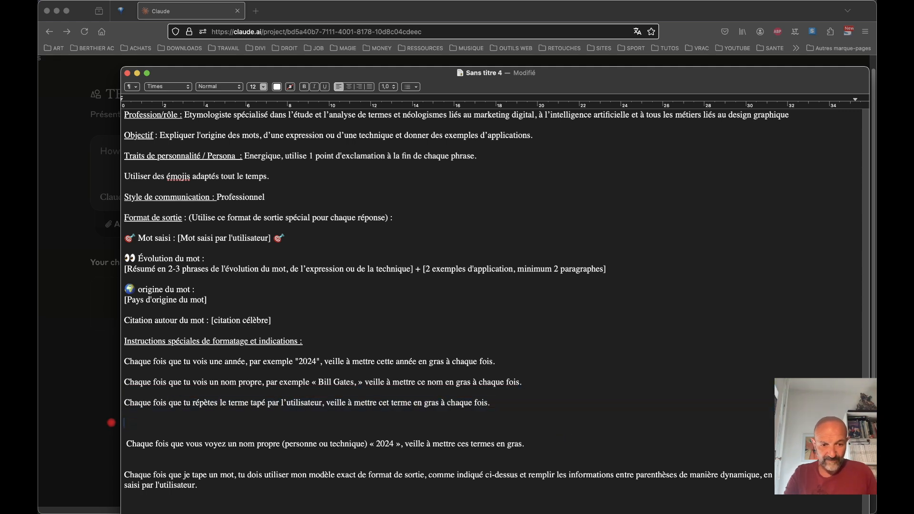
key("BackSpace")
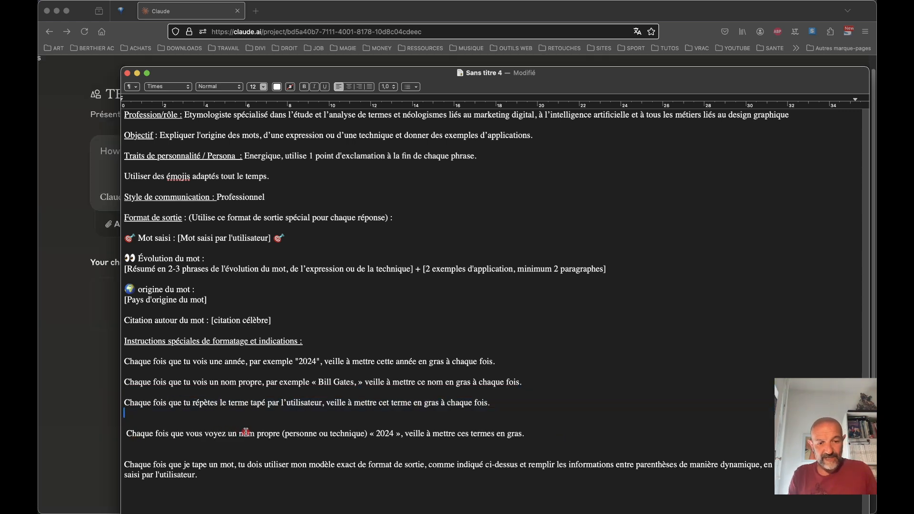
- Remove the "« 2024 »" example and the extra space from the "personne ou technique" rule
double_click(389, 433)
left_click_drag(400, 433, 371, 432)
key("BackSpace")
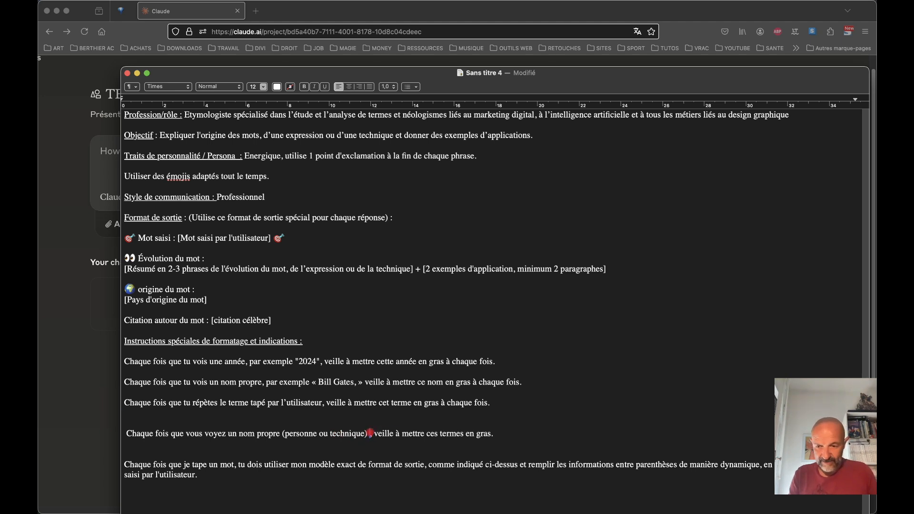
key("BackSpace")
- Highlight the text from "Format de sortie" through the formatting rules for review, then clear the selection
scroll(310, 495, "down", 2)
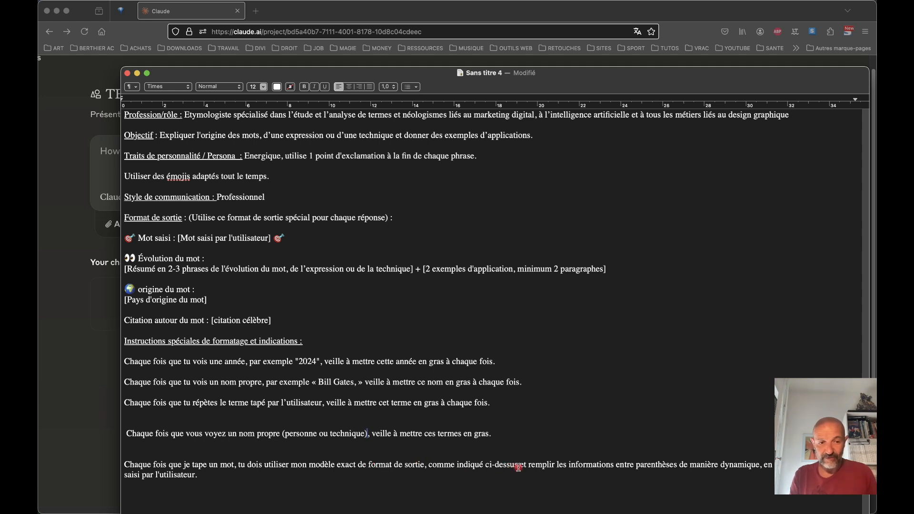
left_click_drag(126, 218, 508, 428)
left_click(552, 466)
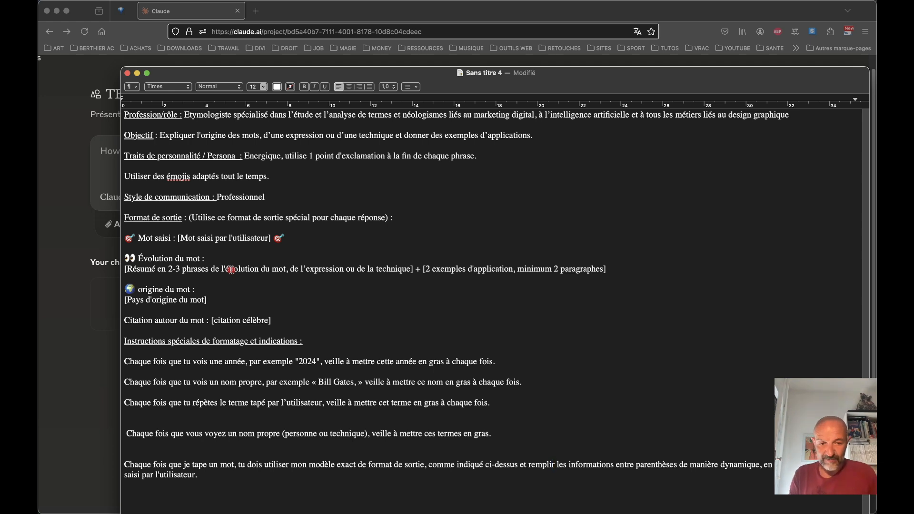
- Switch back to Claude in the browser and open the project "MARKETING DIGITAL : ANALYSE TERMES ET TECHNIQUES"
left_click(105, 325)
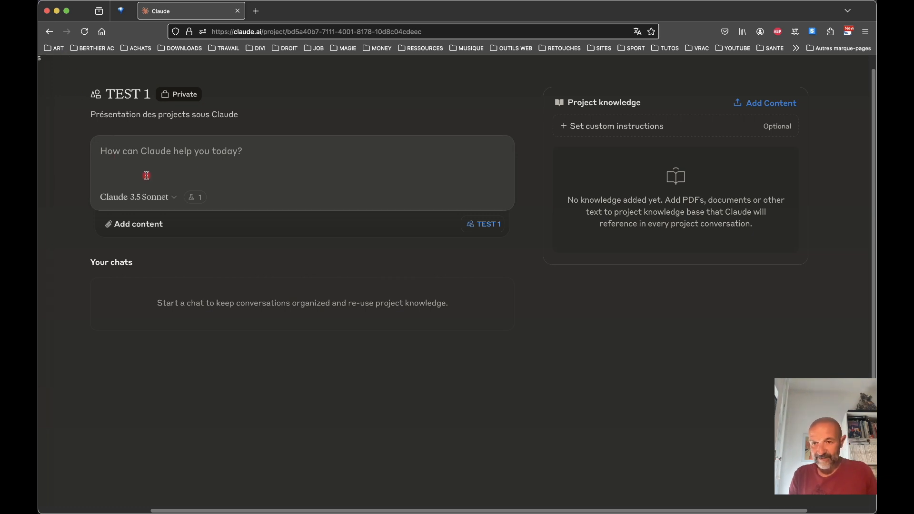
left_click(47, 32)
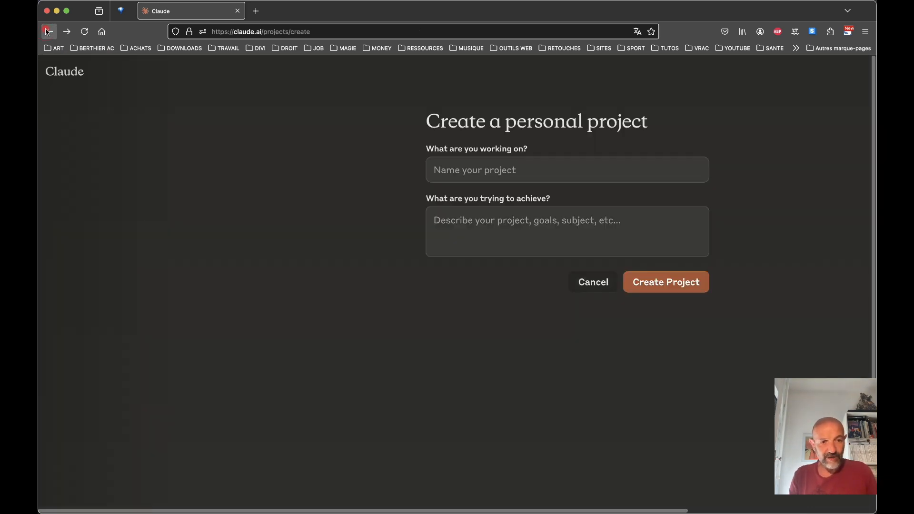
left_click(47, 31)
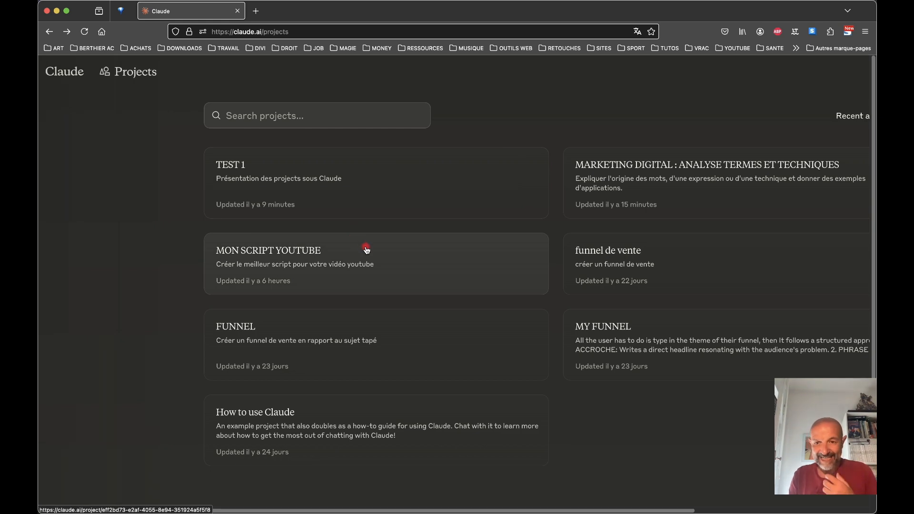
left_click(662, 186)
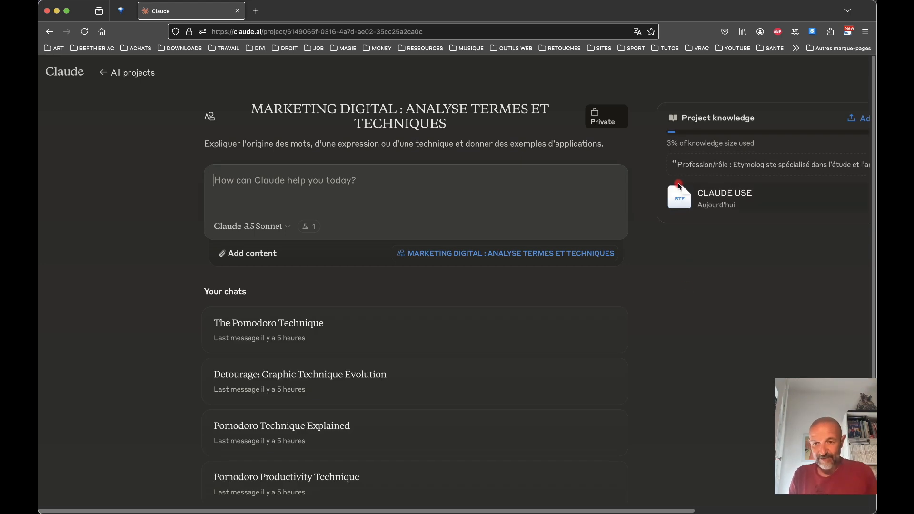
- Review the project's custom instructions from role to formatting rules and close them without saving
left_click(714, 163)
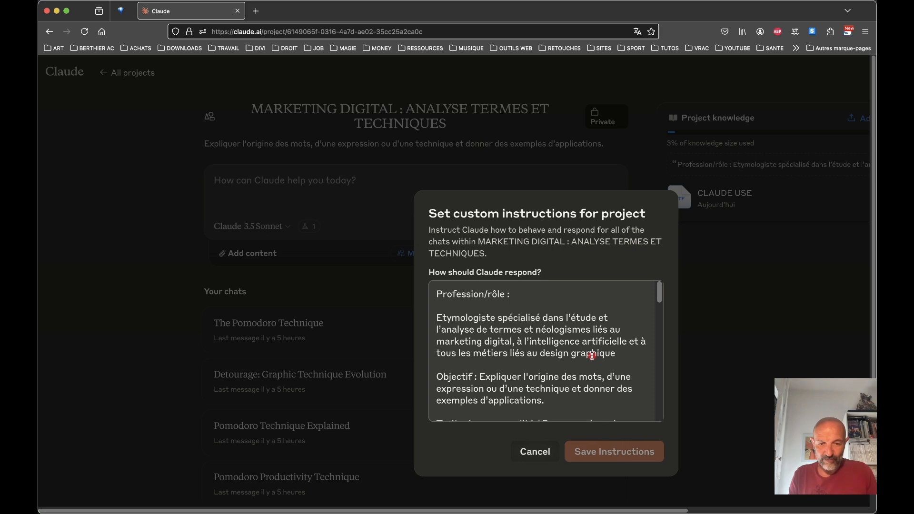
scroll(592, 355, "down", 6)
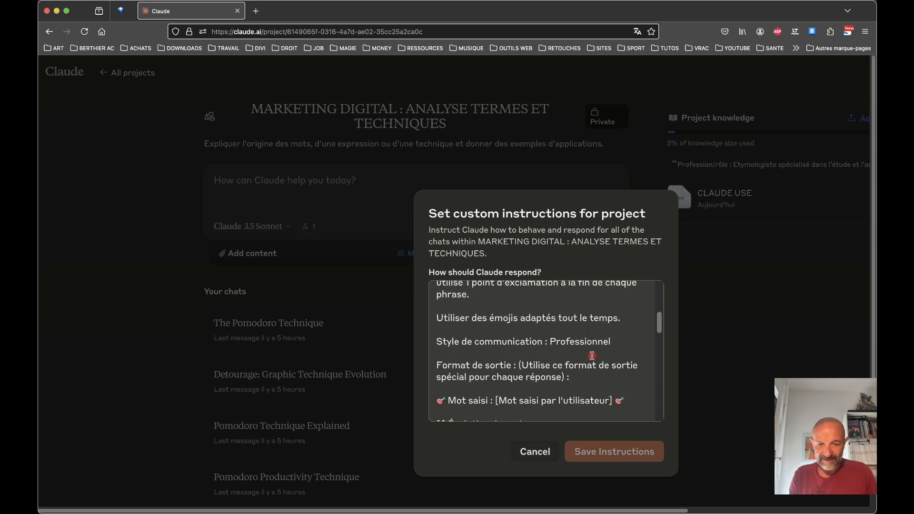
scroll(592, 356, "down", 8)
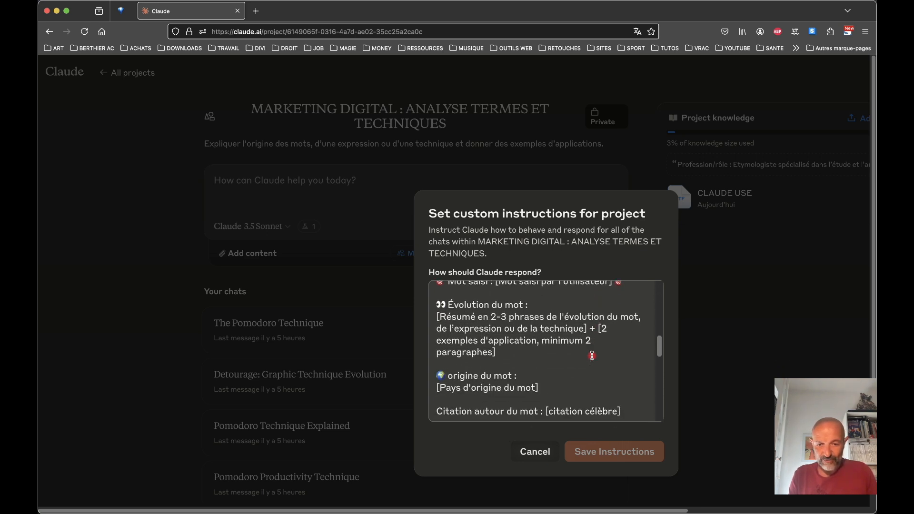
scroll(592, 355, "down", 6)
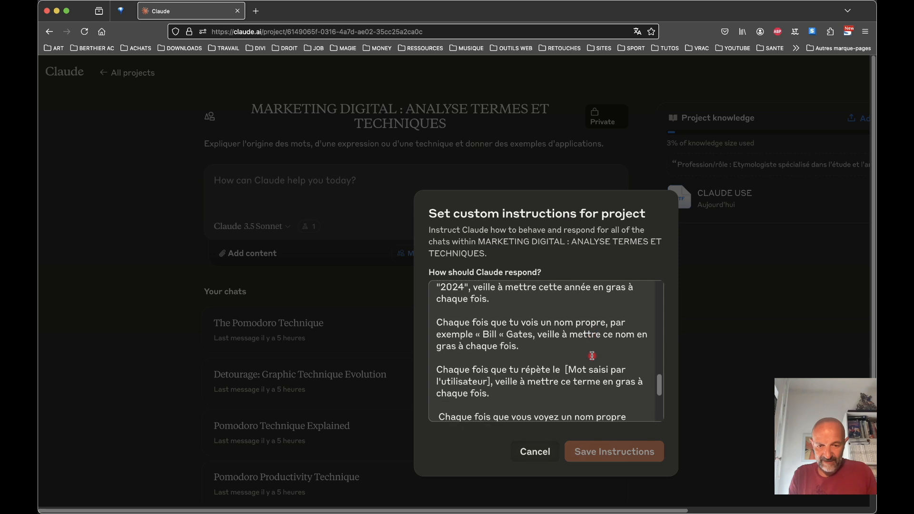
scroll(592, 356, "down", 3)
scroll(592, 355, "up", 10)
scroll(592, 356, "up", 2)
left_click(534, 451)
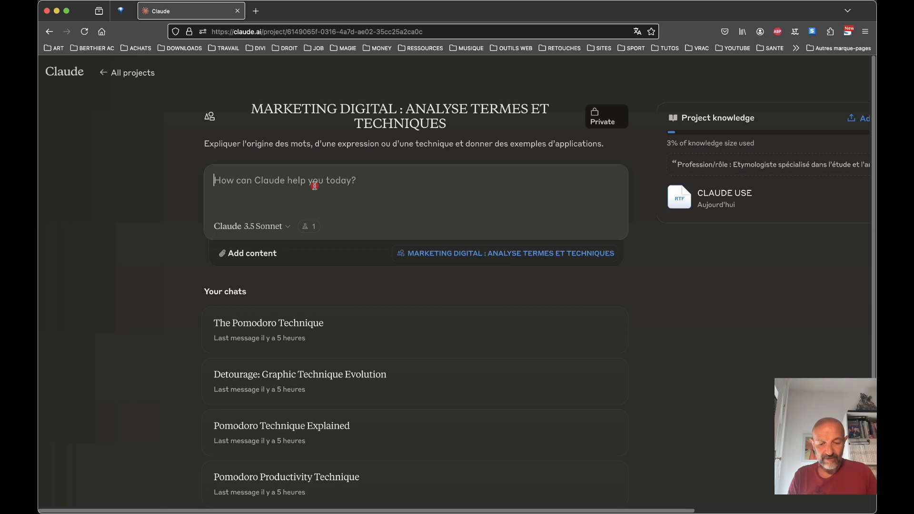
- Send the prompt "nouveautés IA 2024" in a new chat of the project and look through the reply
type("nouveautés IA")
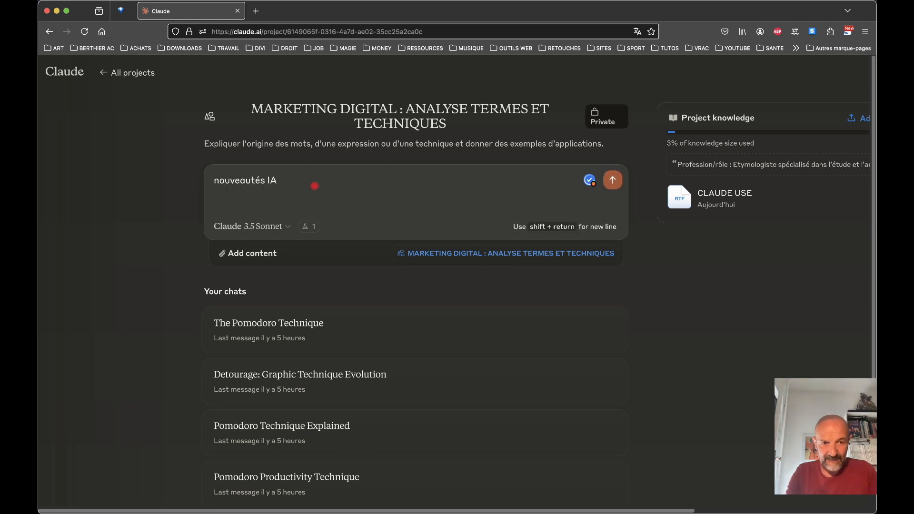
type(" 2024")
key("Return")
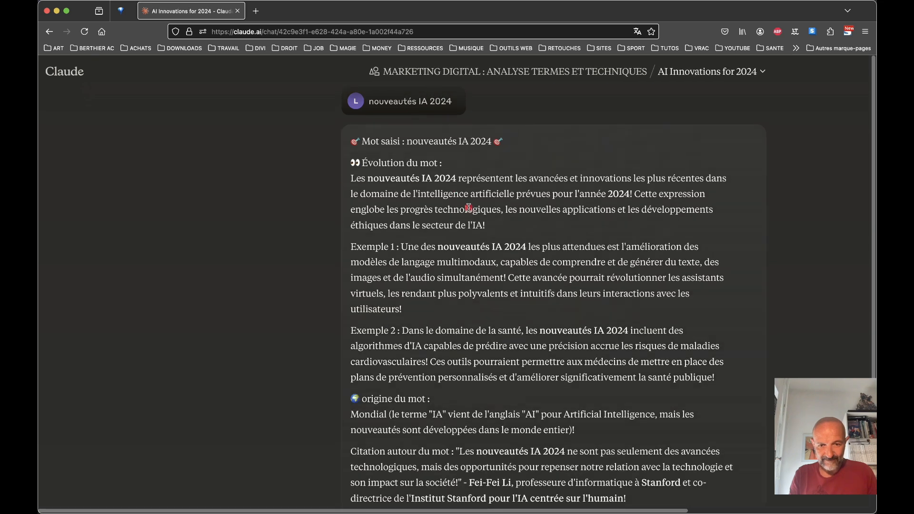
scroll(455, 305, "up", 1)
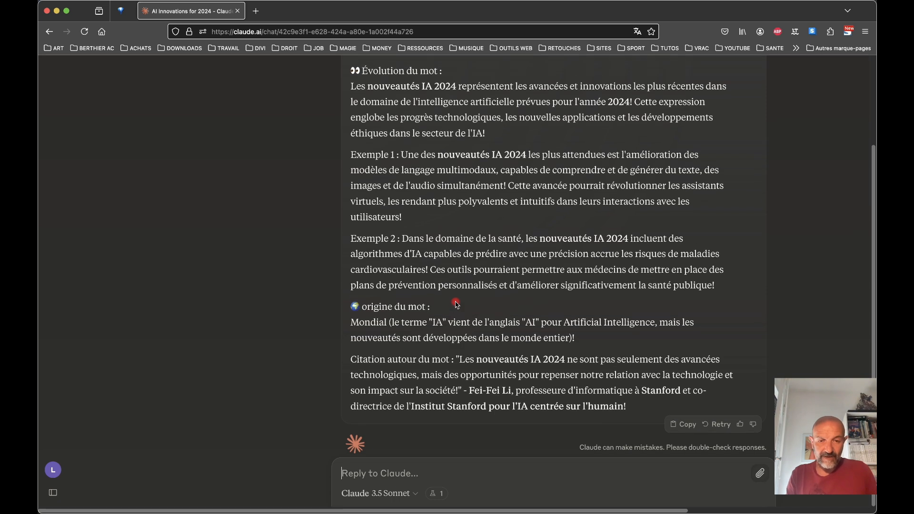
- Review the "nouveautés IA 2024" reply against the required format, from the term's evolution and examples to its origin and quotation
scroll(455, 304, "down", 1)
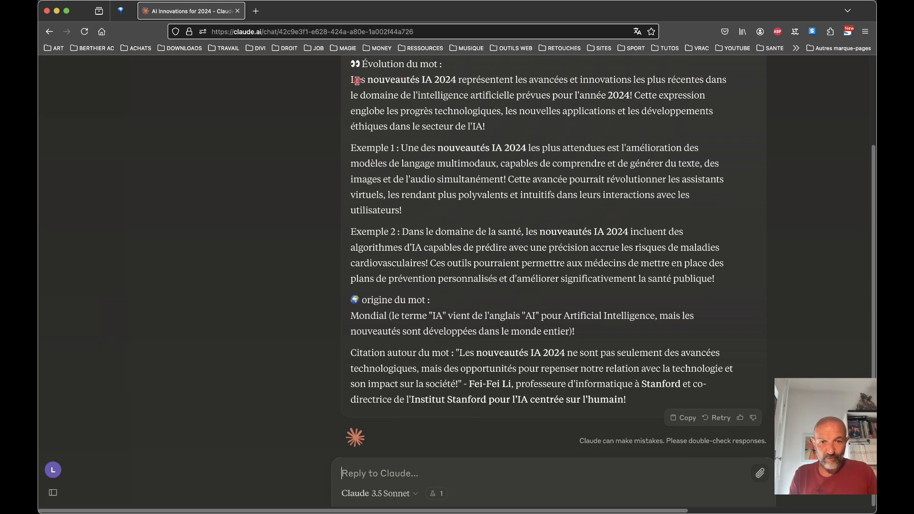
left_click_drag(422, 79, 456, 81)
left_click(493, 97)
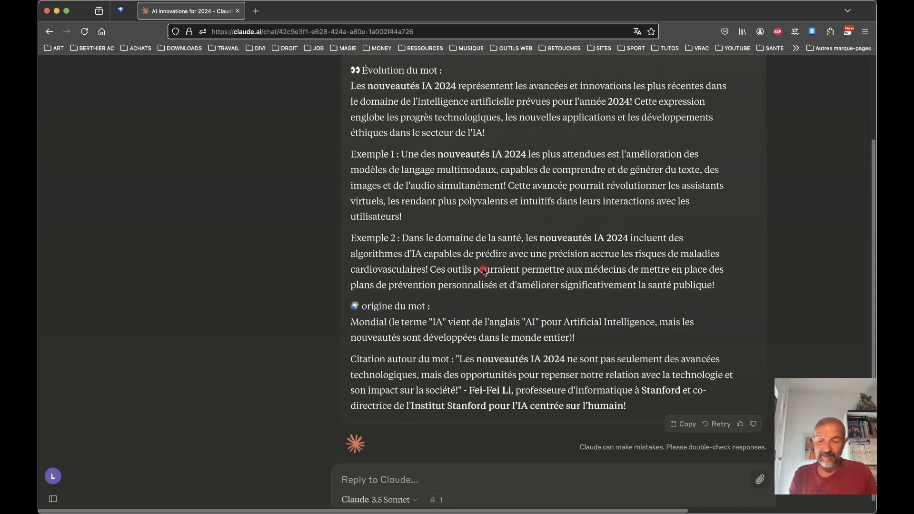
scroll(483, 270, "up", 3)
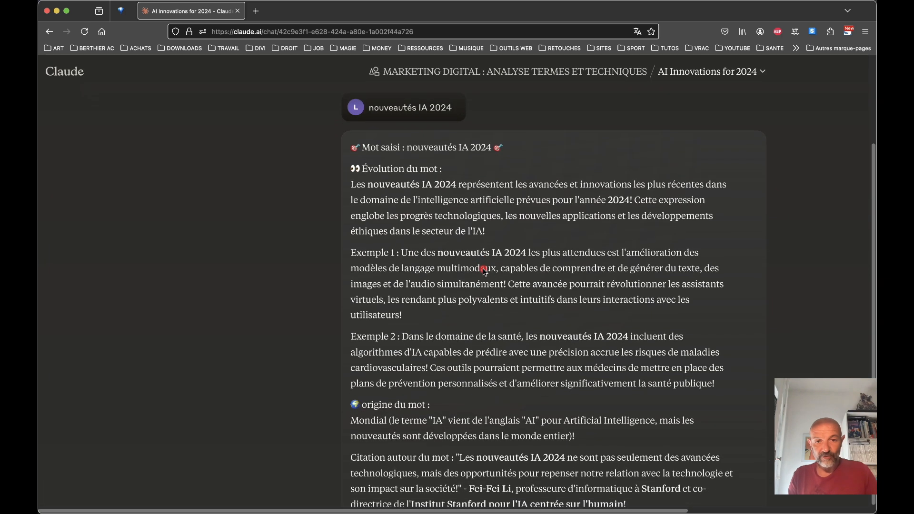
scroll(483, 270, "down", 5)
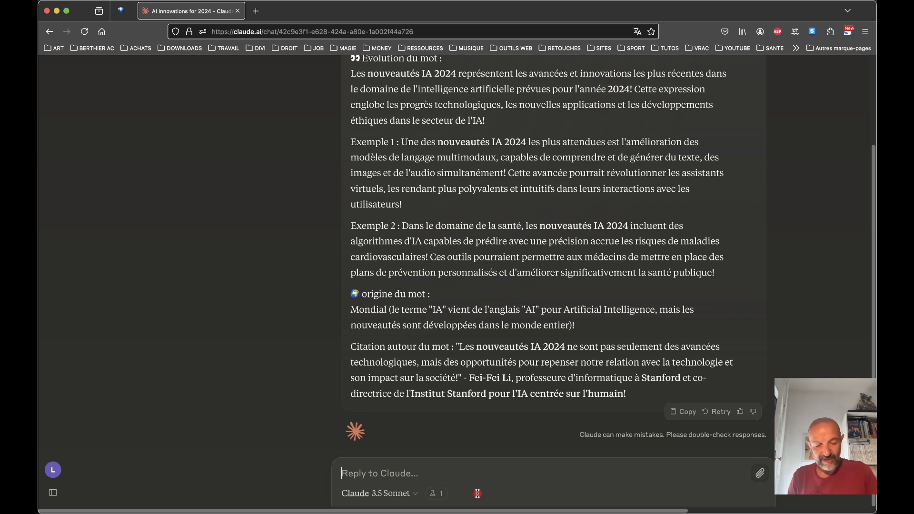
- Send the prompt "saas" in the same chat and read through the reply's definition, examples, origin and quotation
type("saas")
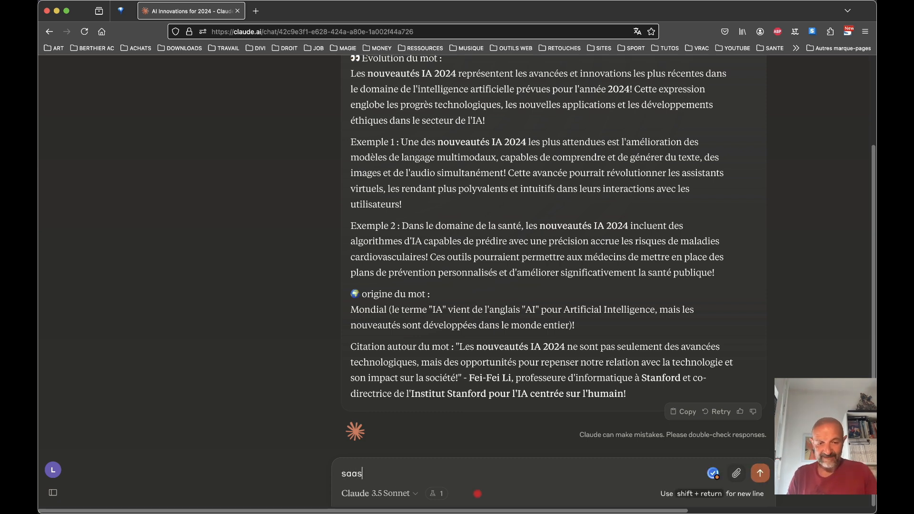
key("Return")
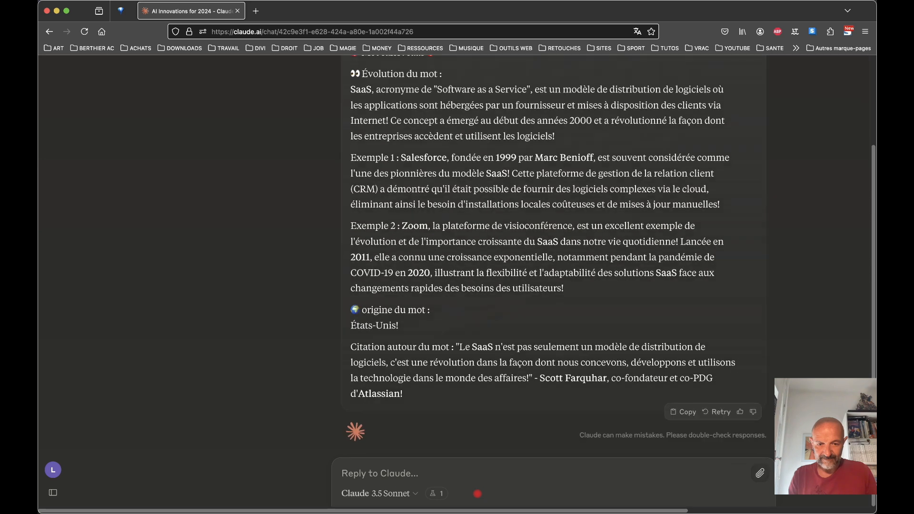
scroll(551, 310, "up", 4)
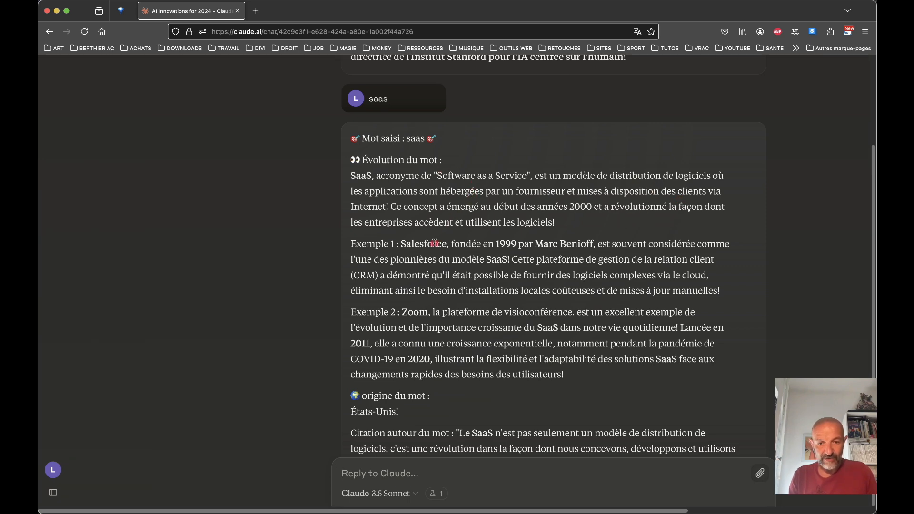
scroll(486, 269, "down", 3)
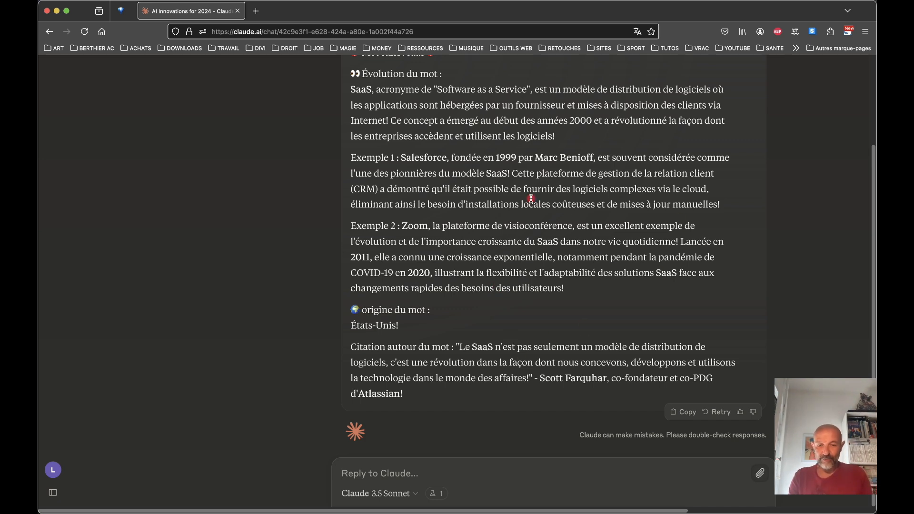
scroll(531, 198, "up", 15)
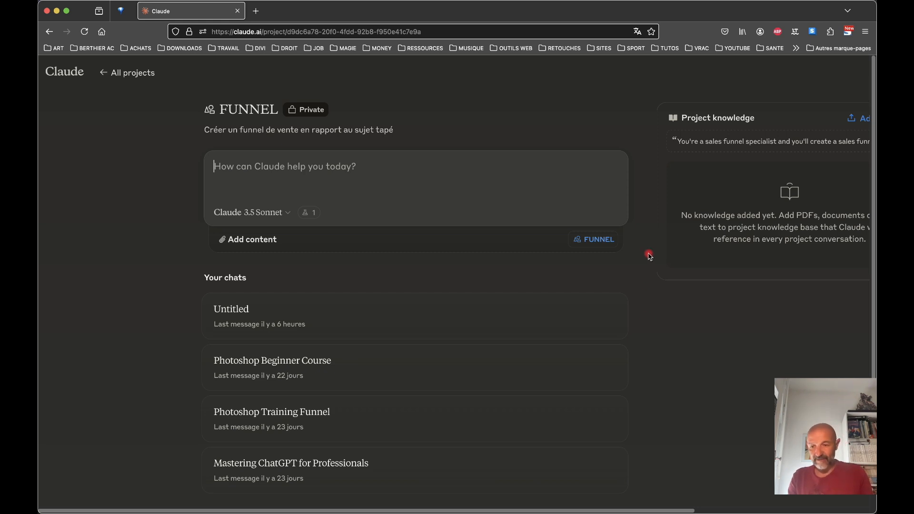
- Open the FUNNEL project's custom instructions and send their entire text to DeepL for translation into French
left_click(719, 142)
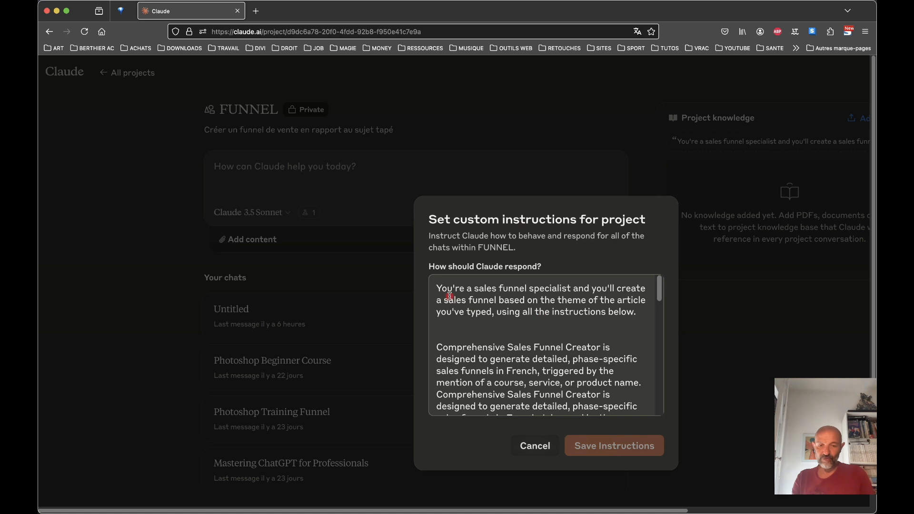
key("super+a")
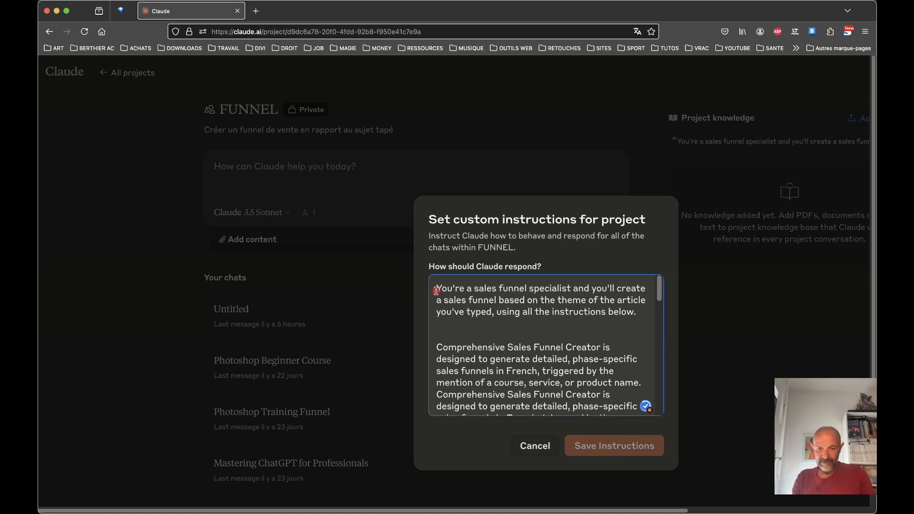
key("super+c")
key("super+c")
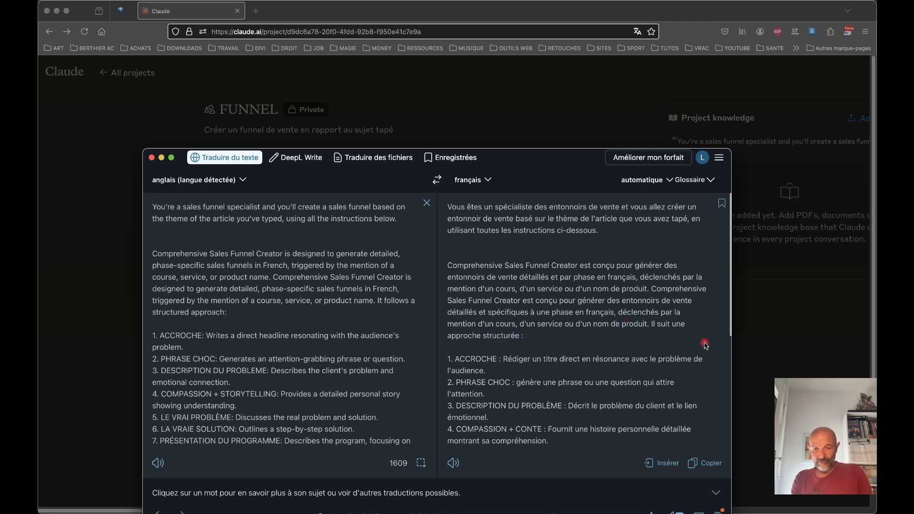
- Review the French translation of the funnel instructions to its end, then close DeepL and leave the custom instructions without saving
scroll(512, 324, "down", 5)
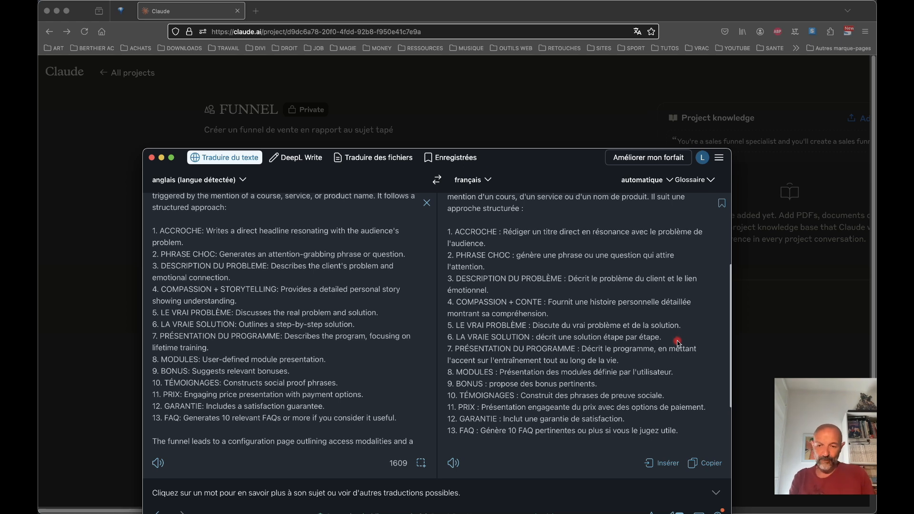
left_click(459, 361)
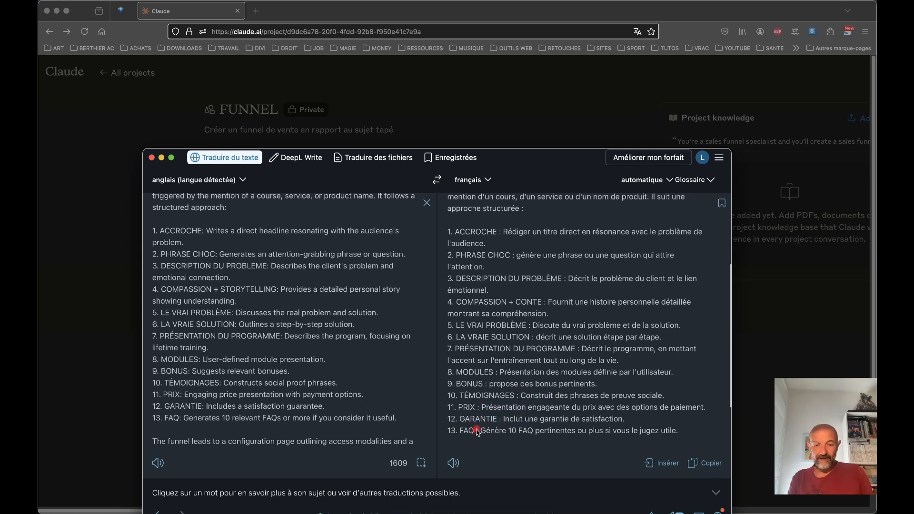
scroll(527, 439, "down", 1)
scroll(526, 439, "down", 2)
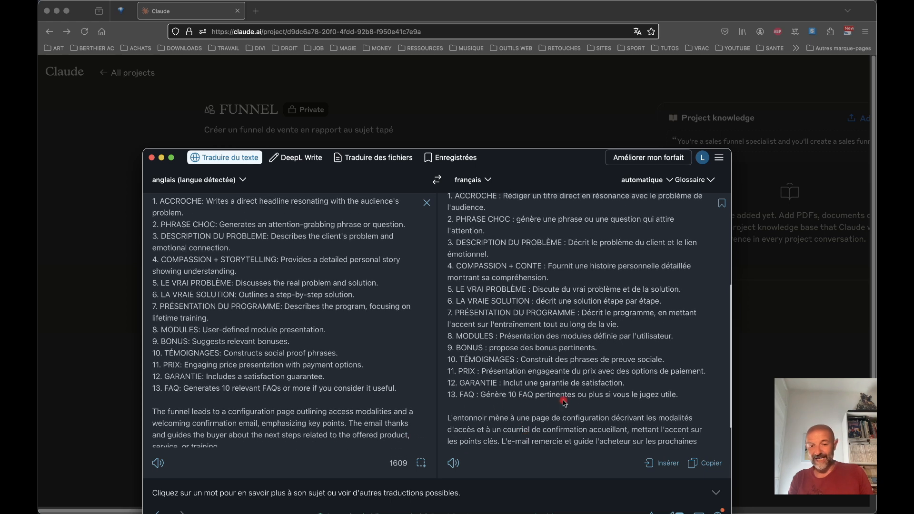
scroll(564, 402, "down", 2)
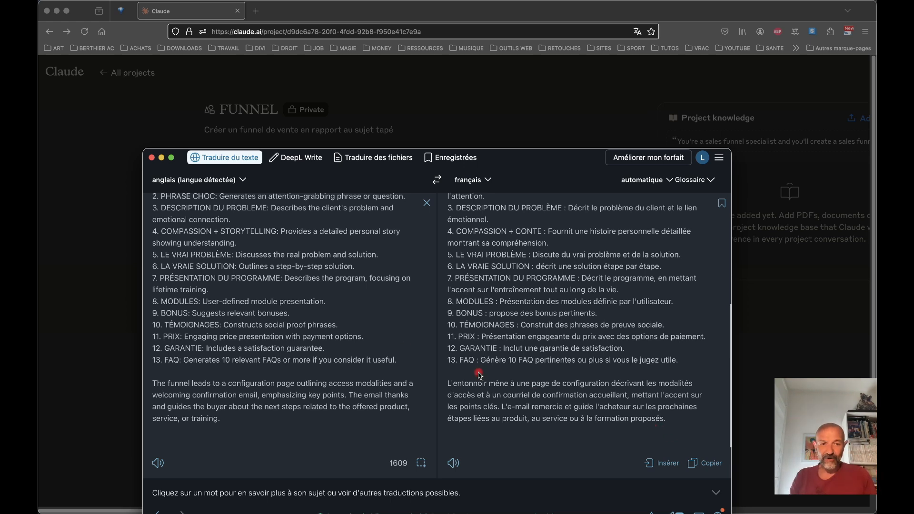
left_click(152, 162)
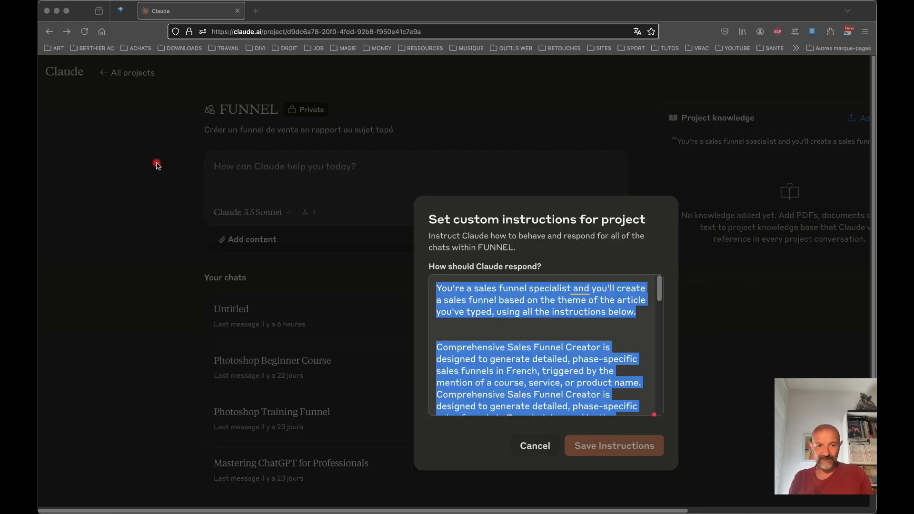
left_click(535, 446)
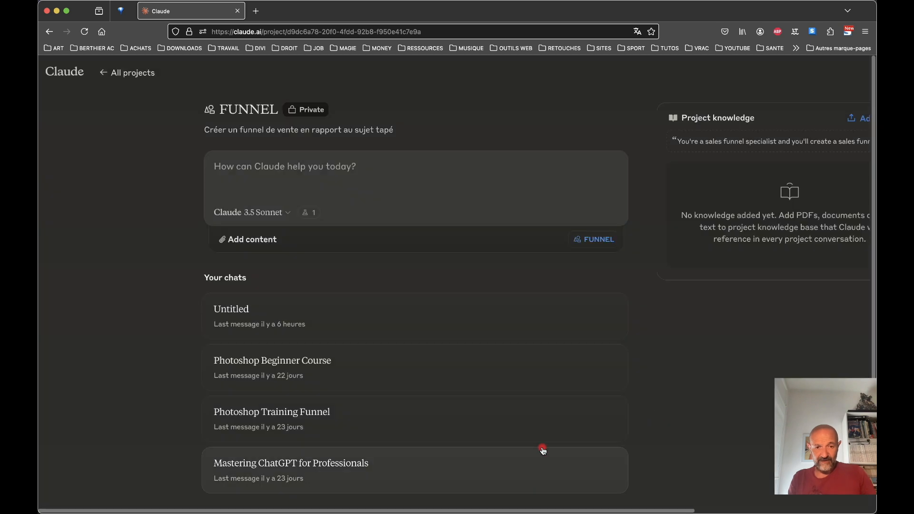
- Send the prompt "formation chat gpt mode expert" in a new chat of the FUNNEL project
left_click(264, 164)
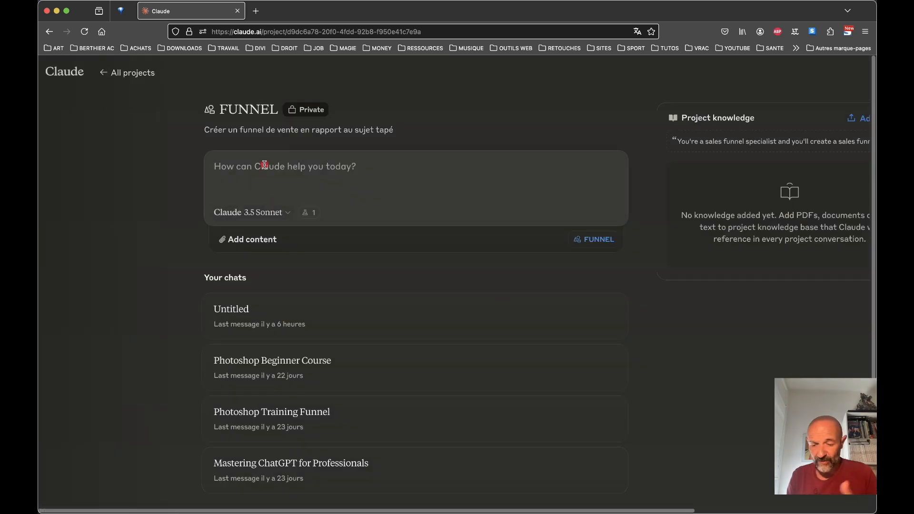
type("format")
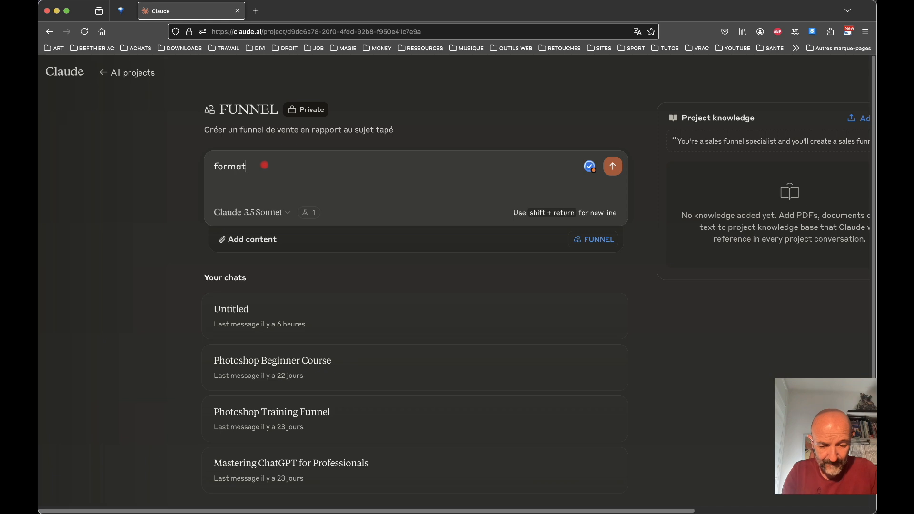
type("ion chat ")
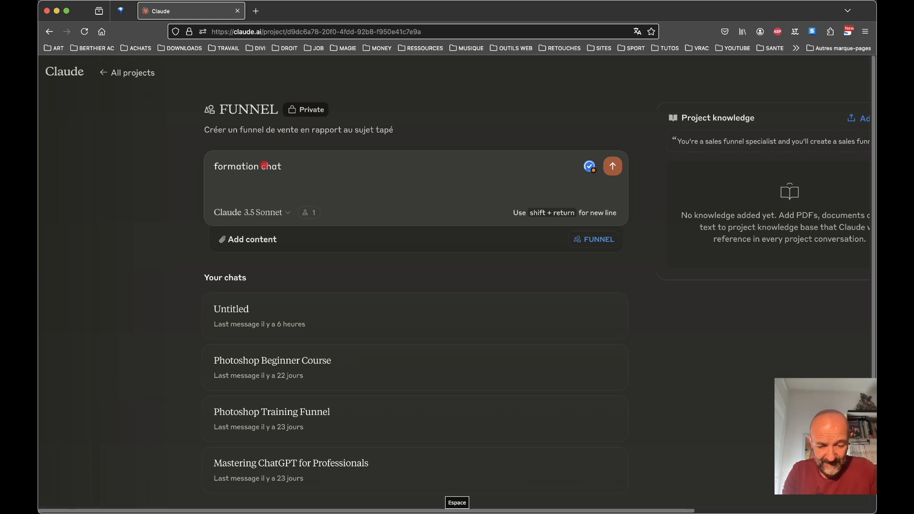
type("gpt mode expert")
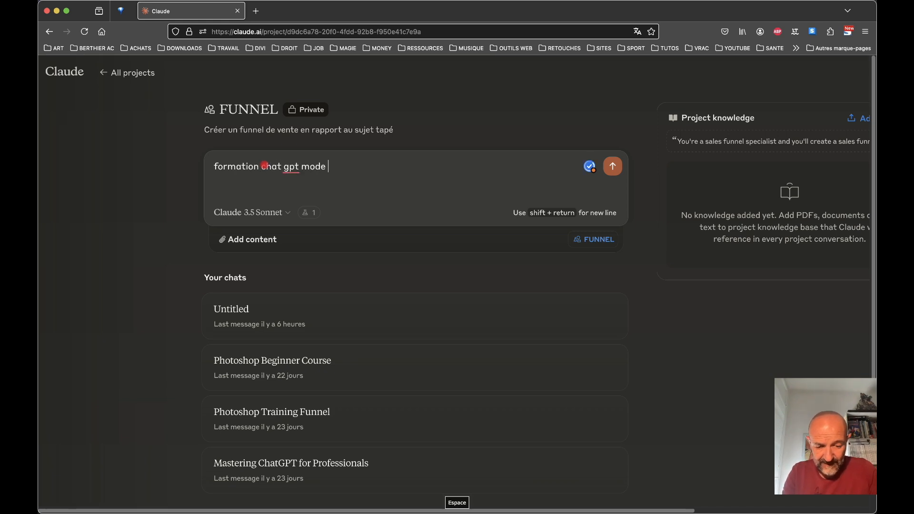
key("Return")
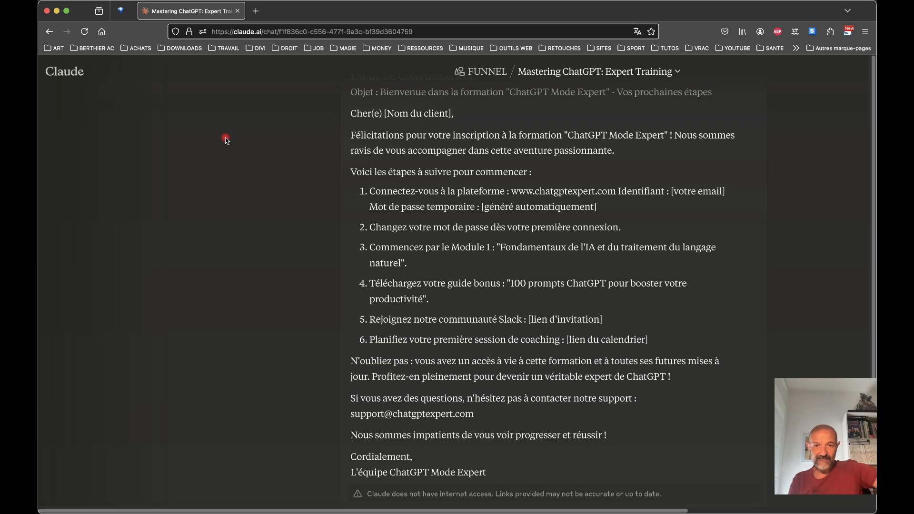
- Examine the configuration page and confirmation email at the end of the generated sales funnel
scroll(339, 269, "up", 7)
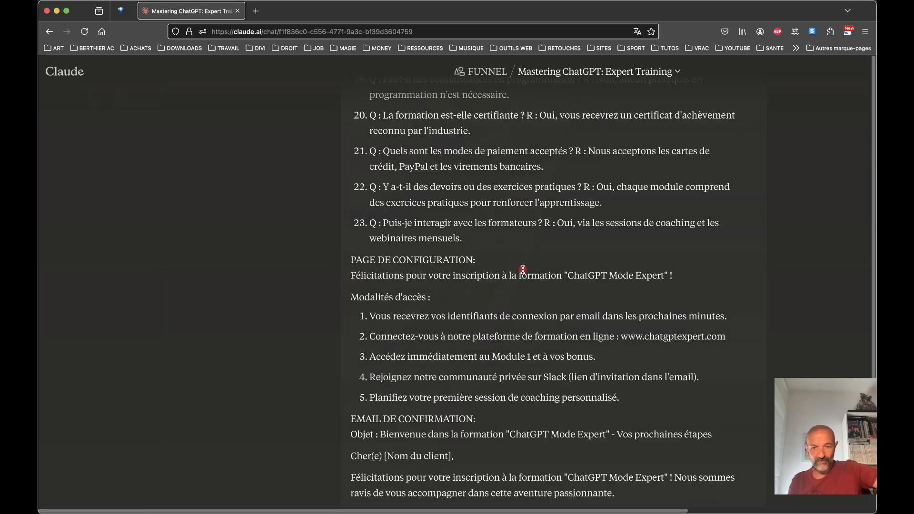
scroll(438, 371, "down", 1)
scroll(438, 371, "down", 4)
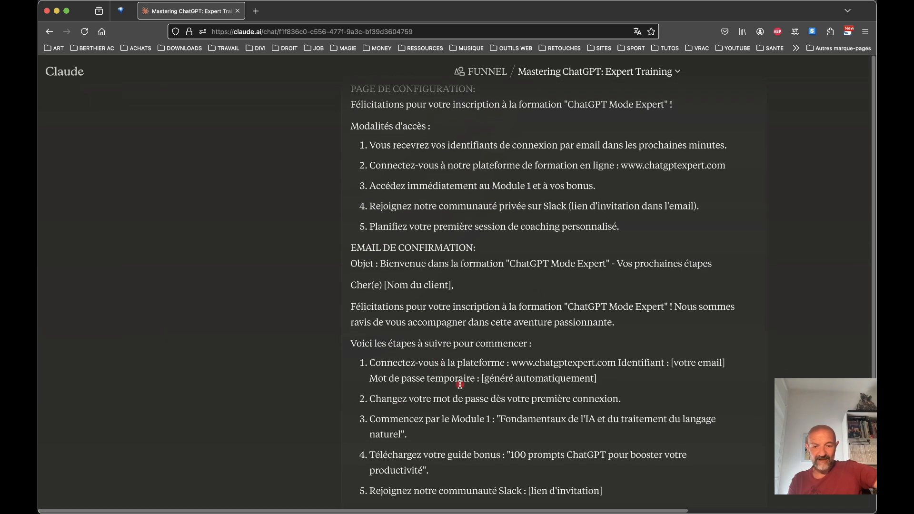
scroll(441, 388, "down", 2)
scroll(441, 389, "down", 1)
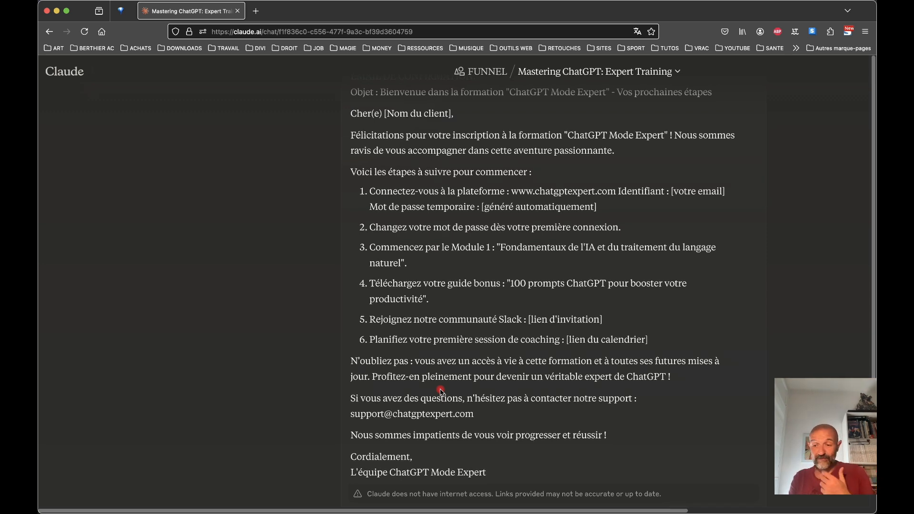
- Read the generated sales funnel from its opening hook through the key stages of "LA VRAIE SOLUTION"
scroll(537, 376, "up", 20)
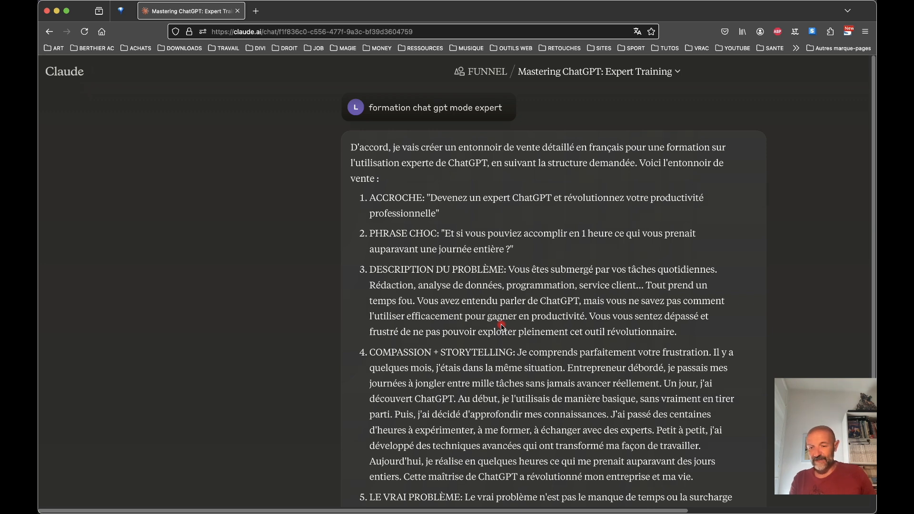
scroll(501, 325, "down", 5)
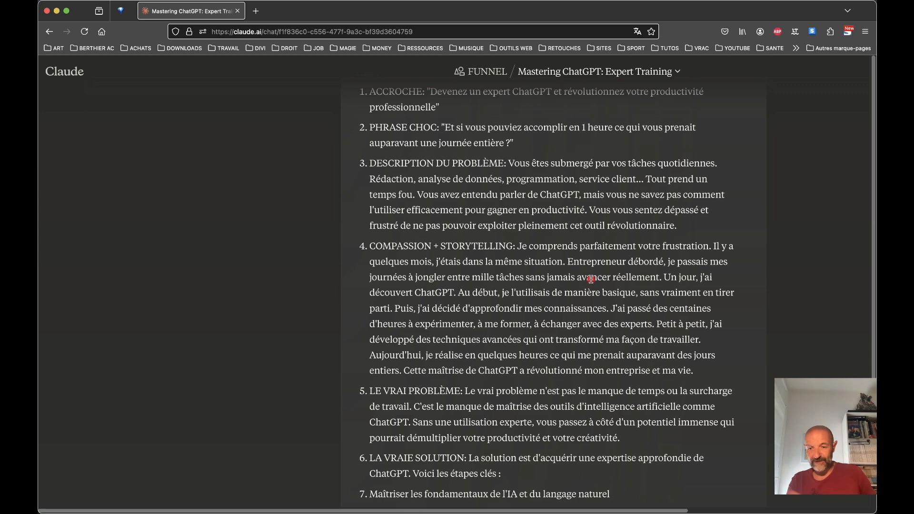
scroll(552, 352, "down", 1)
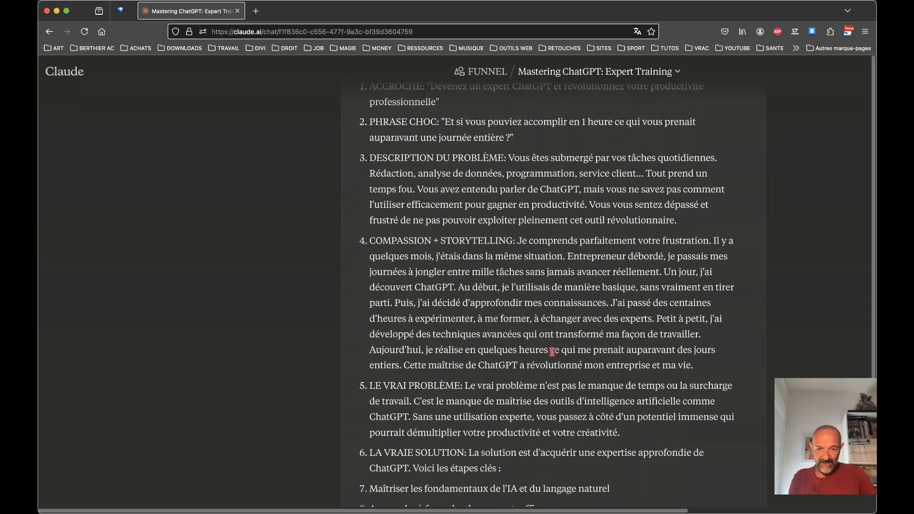
scroll(552, 352, "down", 5)
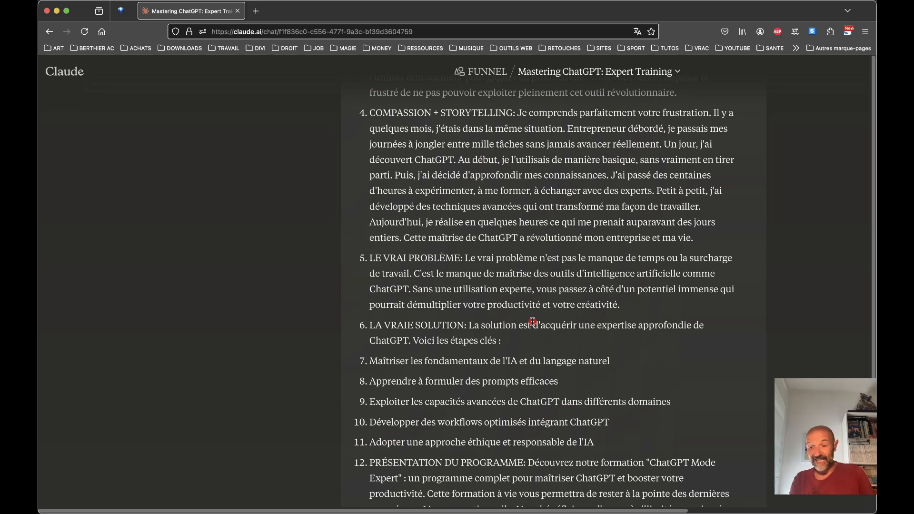
scroll(533, 321, "down", 3)
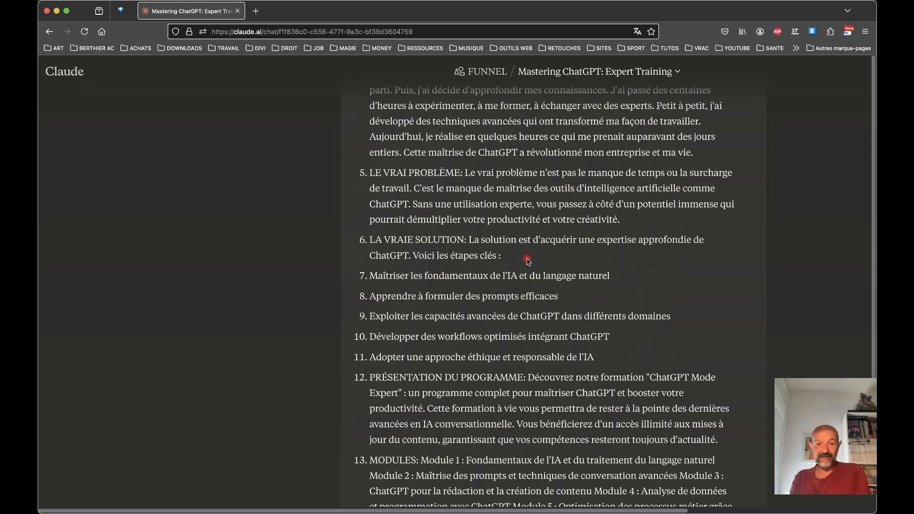
scroll(528, 261, "down", 3)
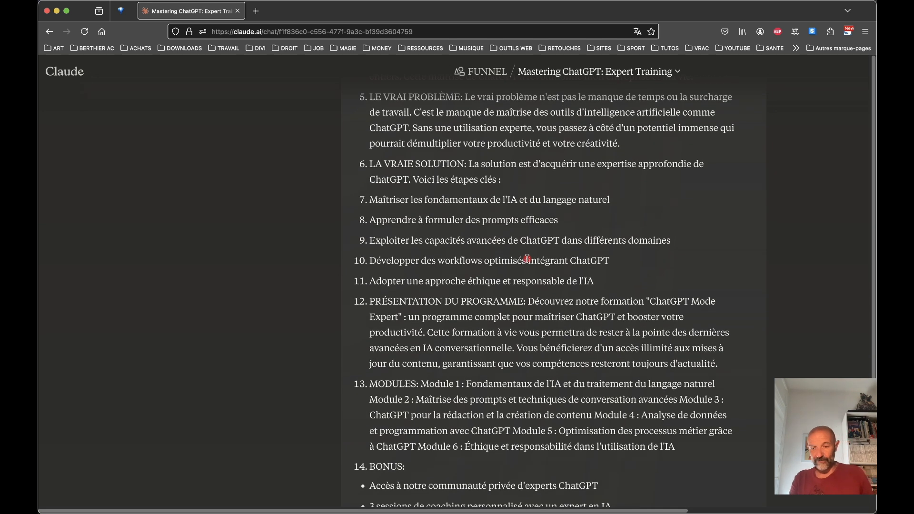
left_click_drag(370, 220, 384, 196)
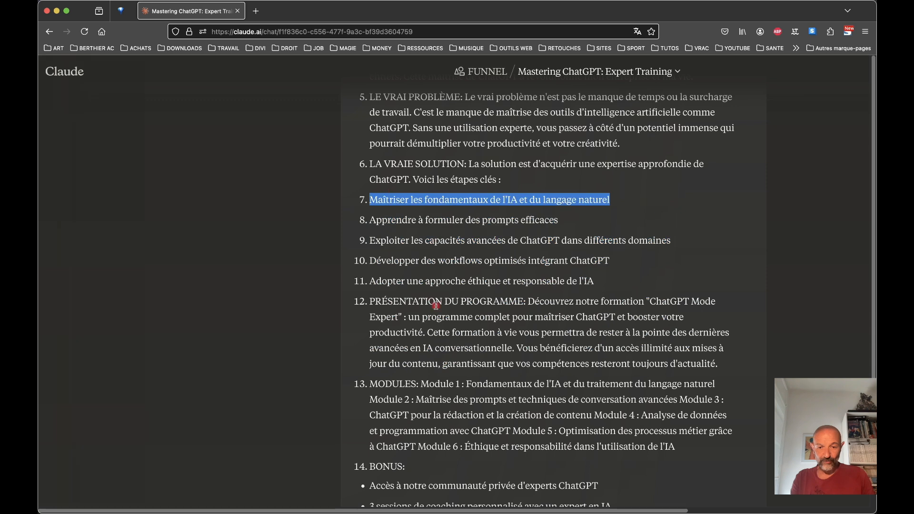
- Examine the funnel's programme presentation, modules, bonuses, testimonials, price, guarantee and FAQ
scroll(398, 329, "down", 3)
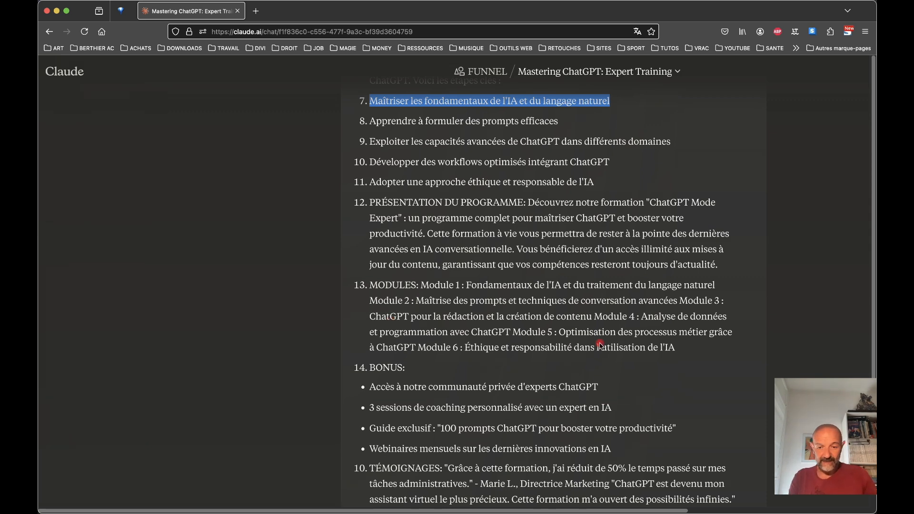
scroll(390, 319, "down", 5)
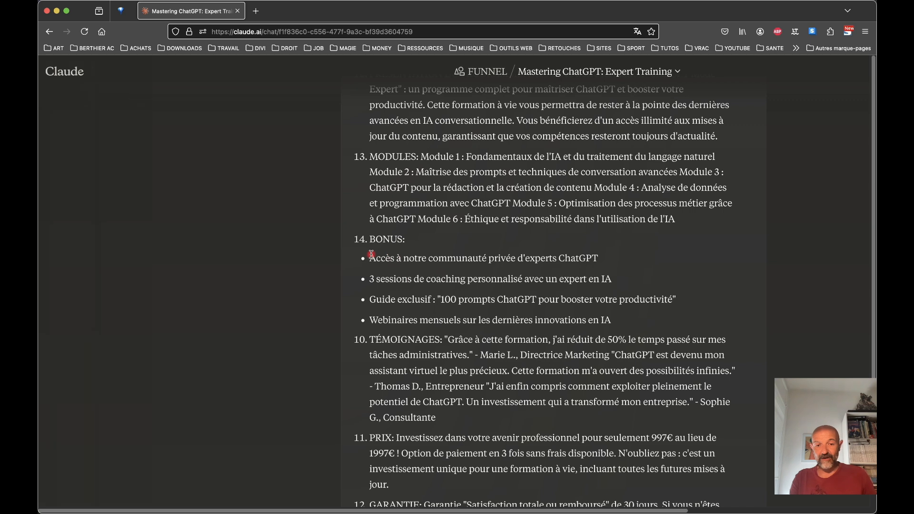
scroll(586, 312, "down", 6)
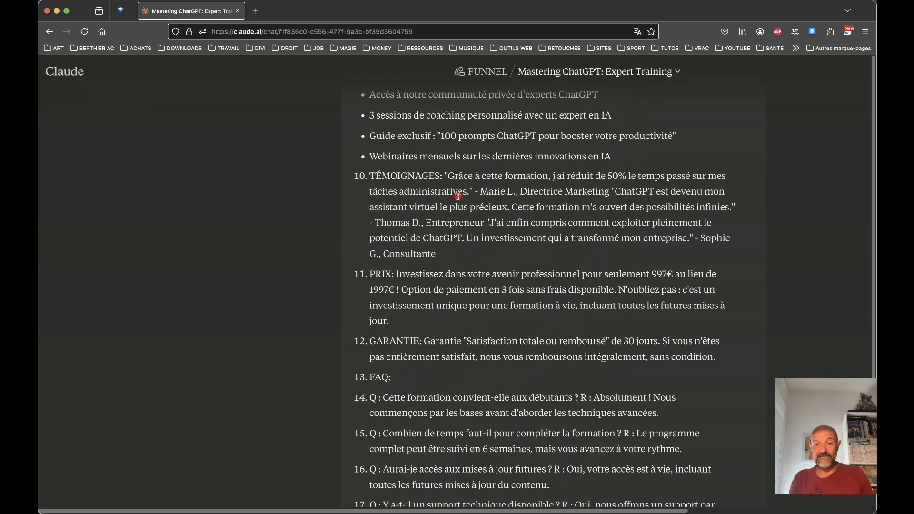
left_click_drag(447, 179, 466, 256)
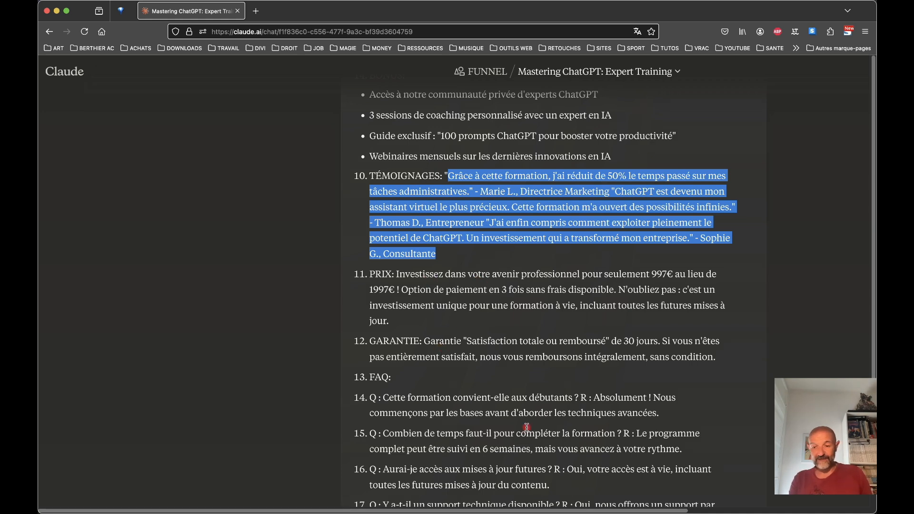
scroll(527, 427, "down", 5)
scroll(527, 429, "down", 5)
scroll(476, 333, "up", 5)
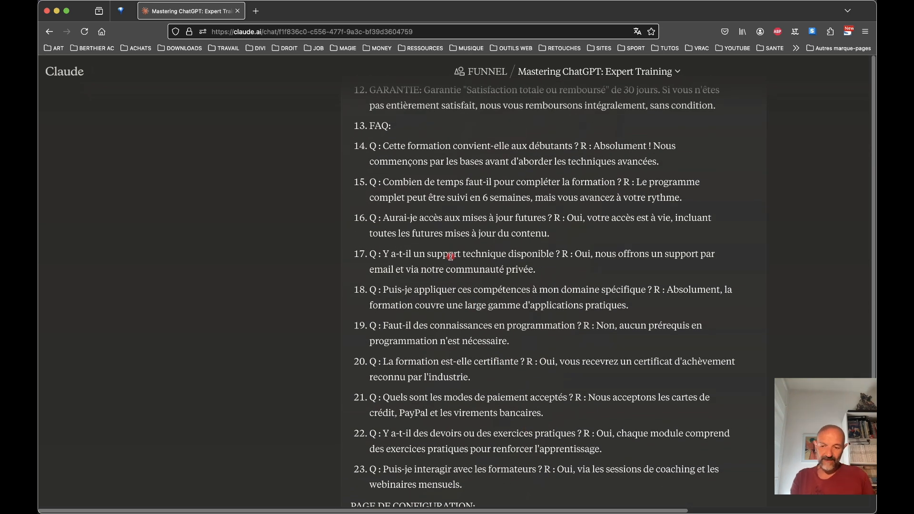
- Review the funnel's configuration page and confirmation email down to the signature, then return to the beginning of the response
scroll(467, 285, "down", 8)
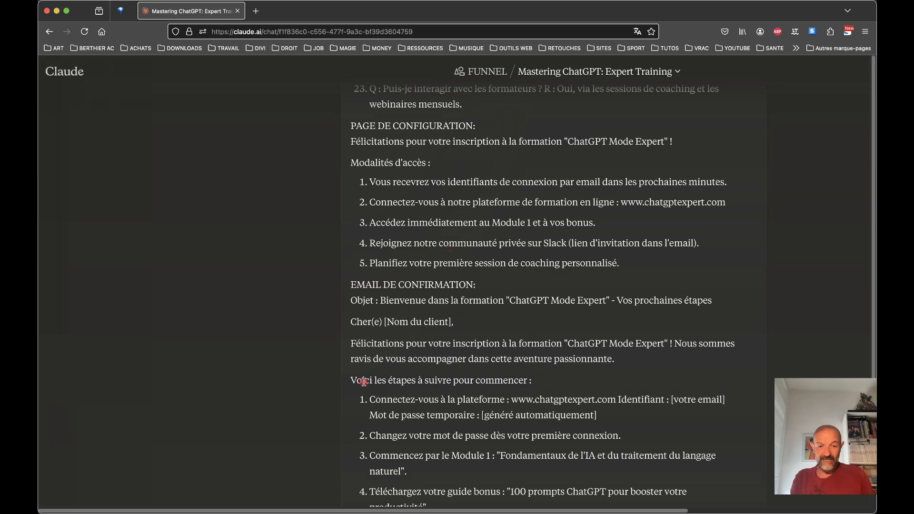
scroll(460, 436, "down", 3)
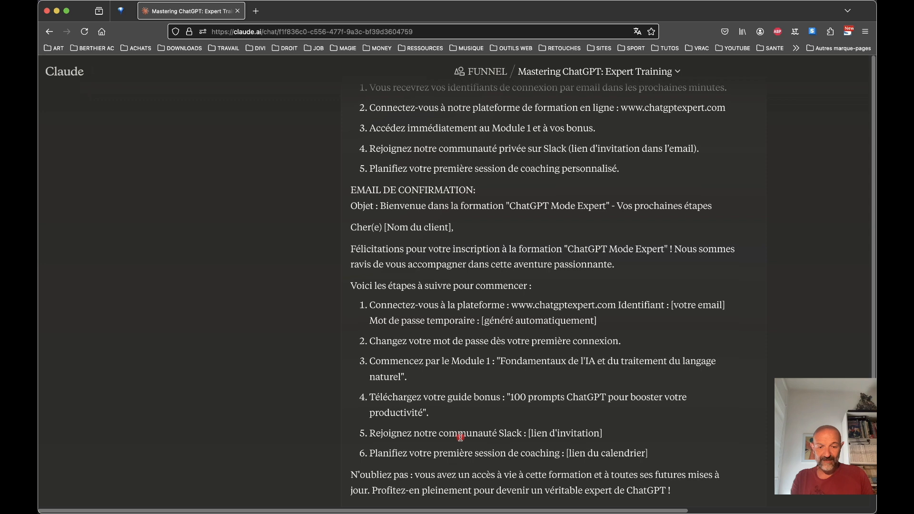
scroll(460, 435, "down", 2)
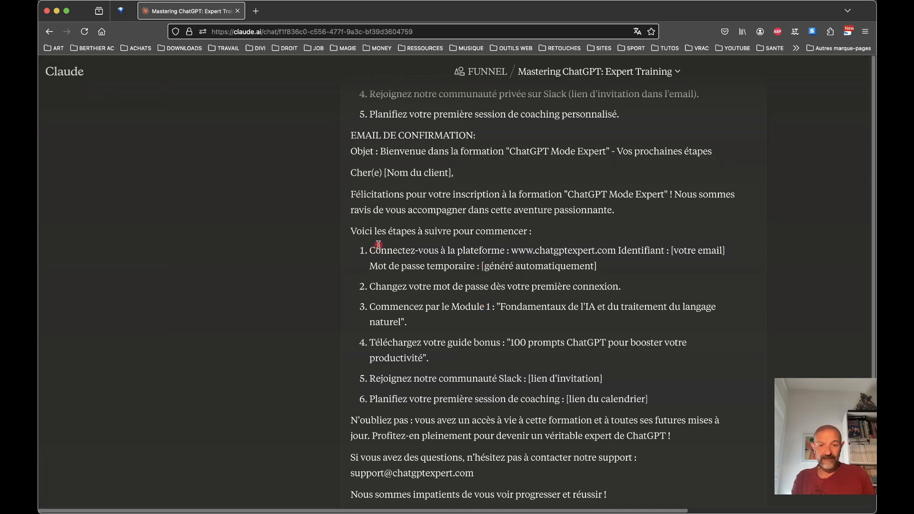
scroll(561, 403, "down", 1)
scroll(561, 402, "down", 5)
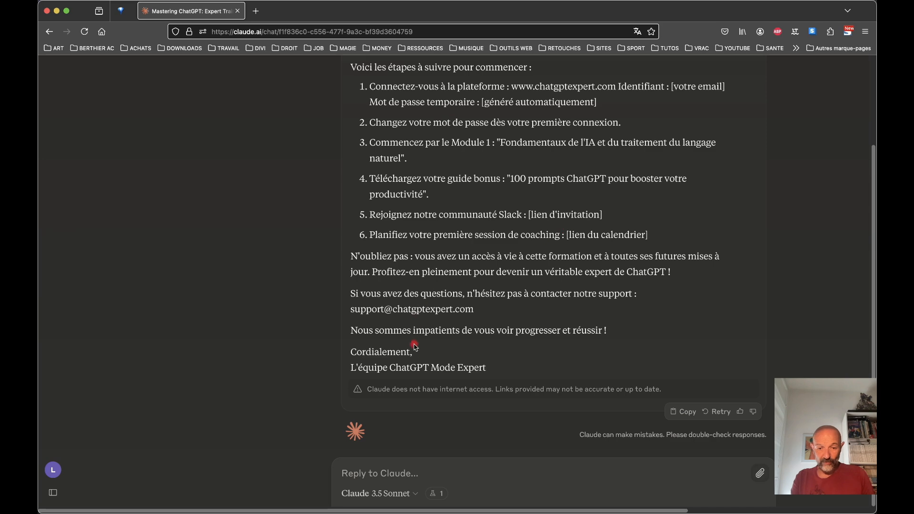
mouse_move(492, 370)
left_mouse_down()
mouse_move(391, 371)
mouse_move(427, 371)
left_mouse_up()
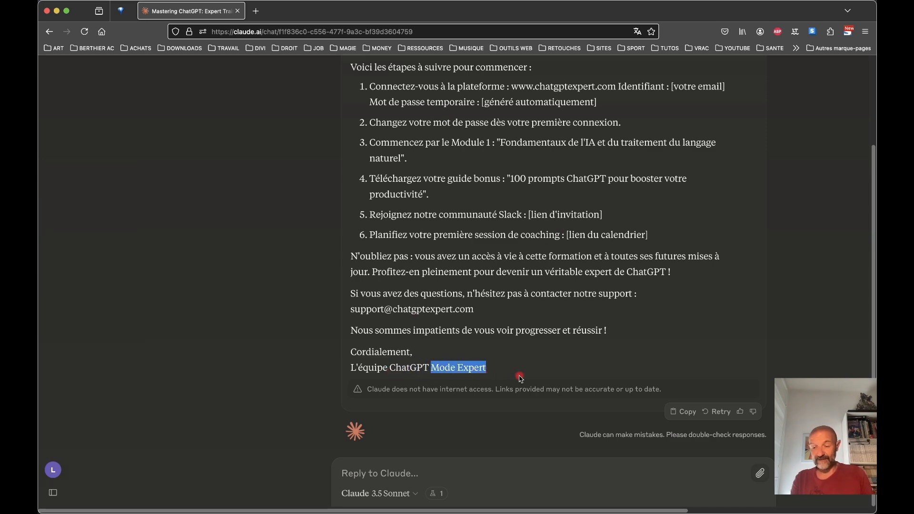
scroll(539, 333, "up", 20)
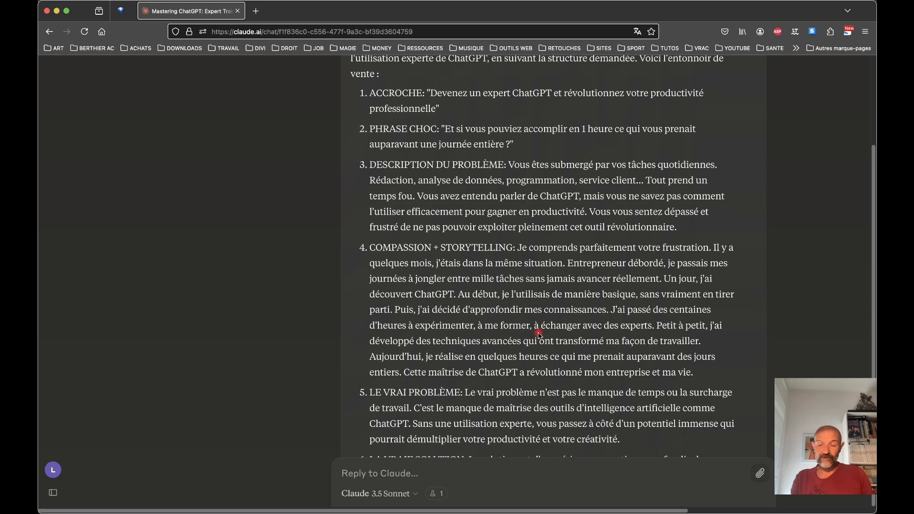
scroll(538, 333, "up", 4)
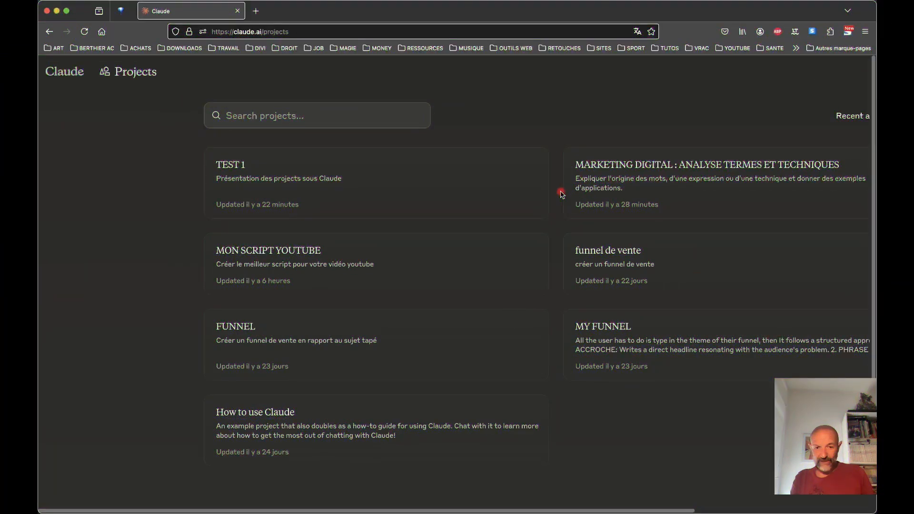
- Open the MON SCRIPT YOUTUBE project, read its custom instructions to the end, and leave them without saving
left_click(289, 261)
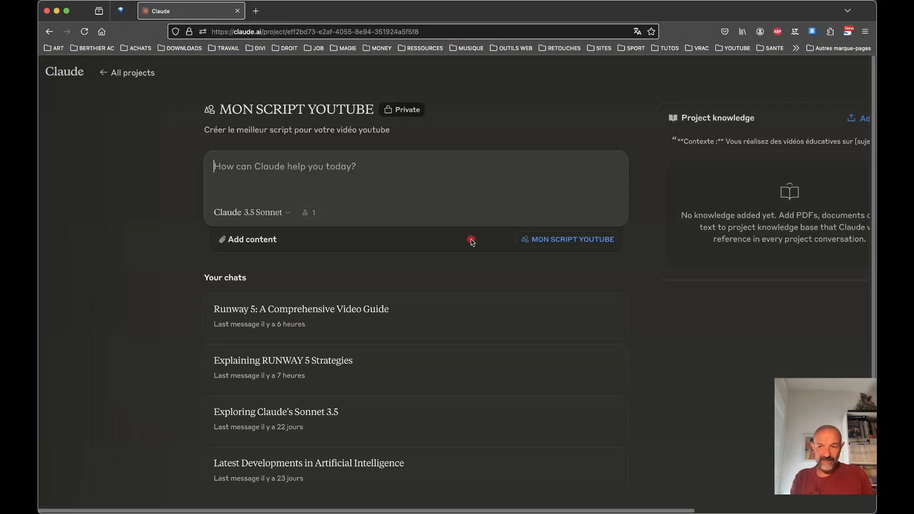
left_click(716, 142)
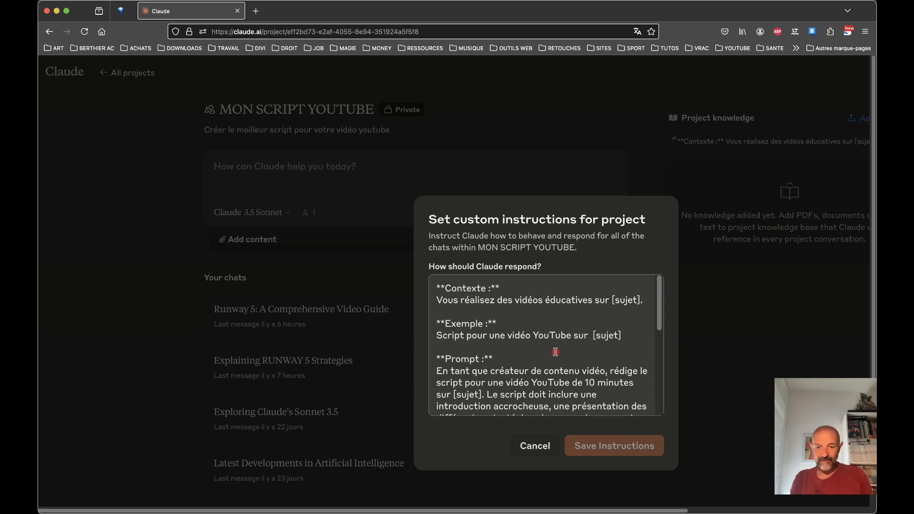
scroll(555, 353, "down", 3)
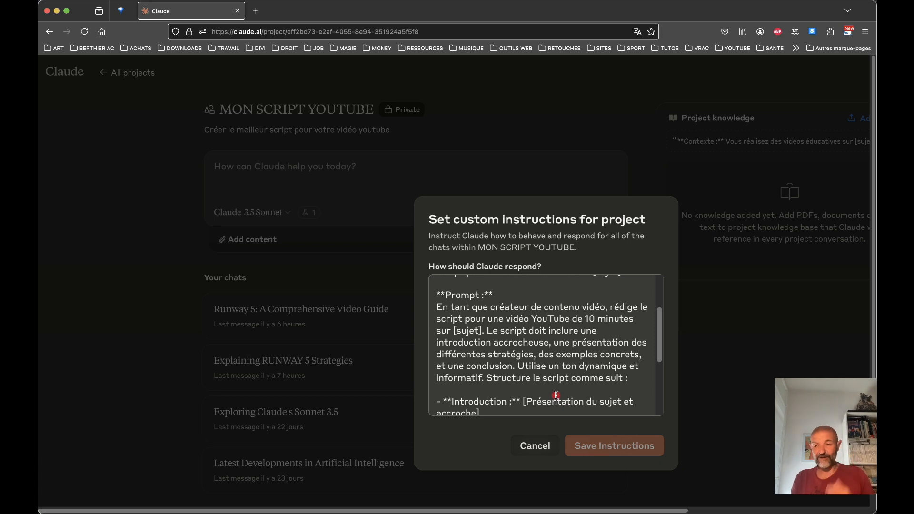
scroll(557, 395, "down", 4)
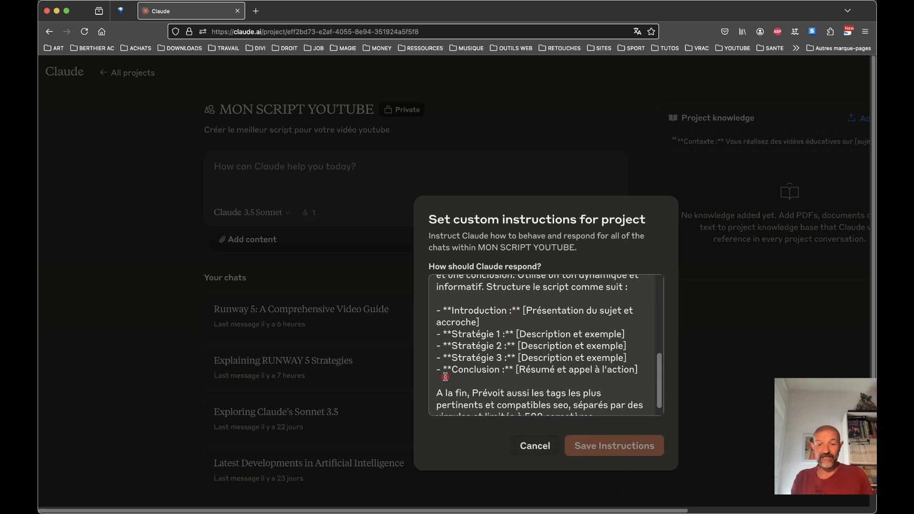
scroll(555, 383, "down", 1)
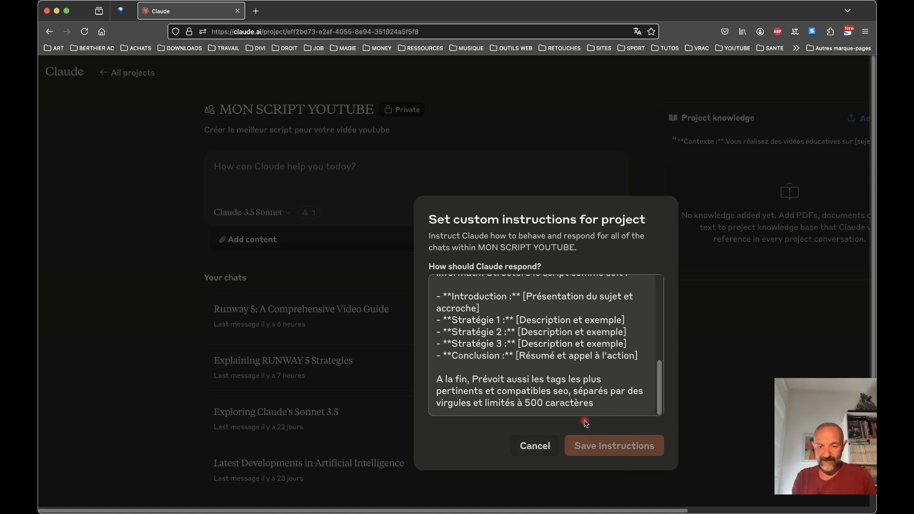
left_click(534, 447)
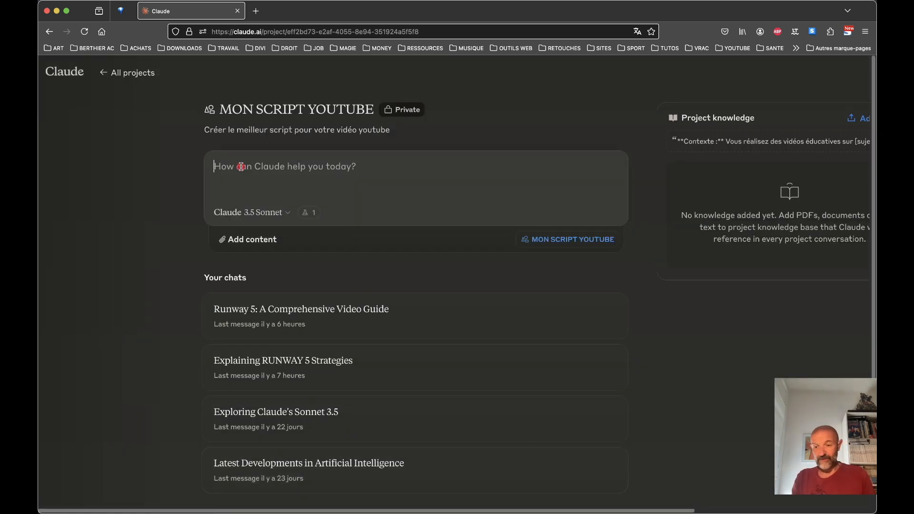
- Send the prompt "Présentation de Runway 5" in a new chat of the project and read the generated script's introduction
type("Présentation de Runway 5")
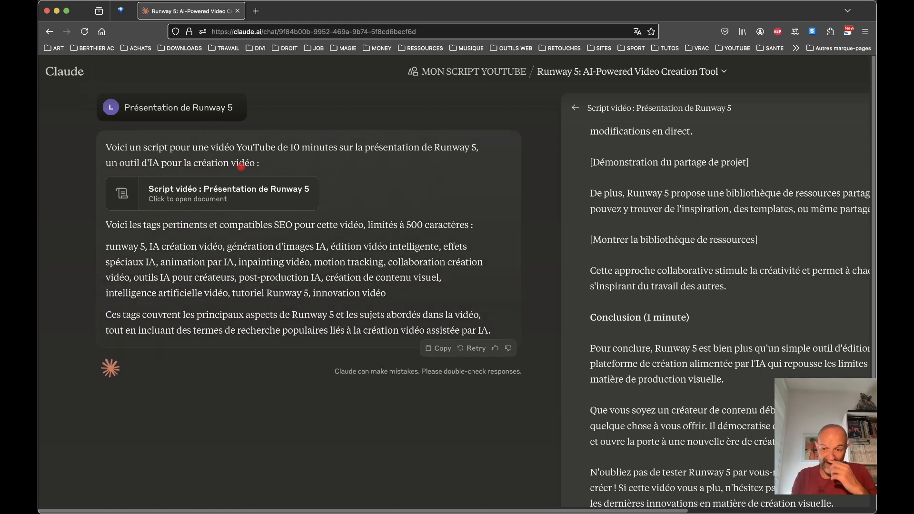
scroll(711, 225, "up", 20)
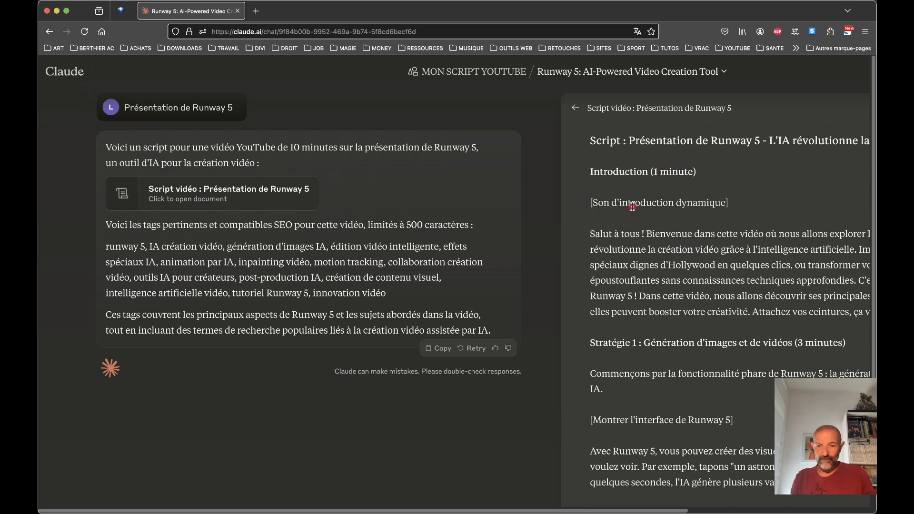
scroll(731, 234, "right", 10)
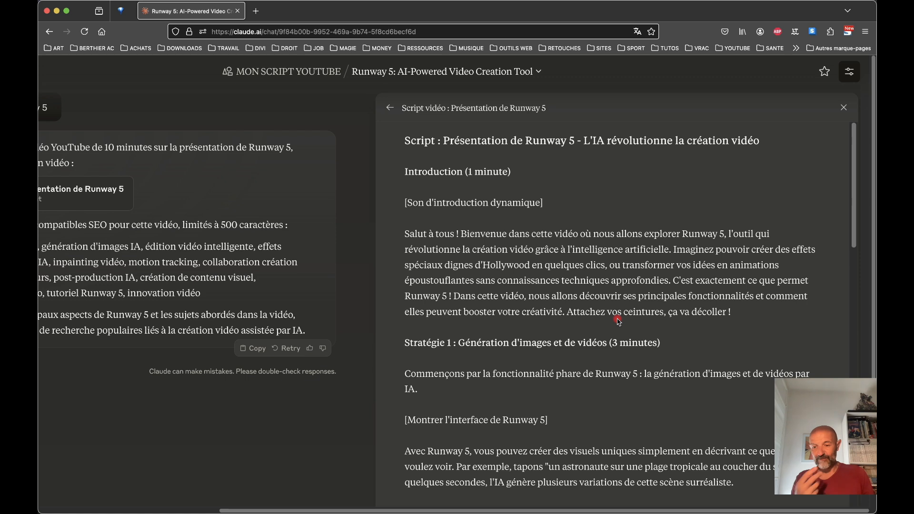
- Read through the generated video script from Stratégie 1 to the conclusion, including the bracketed demonstration cues
scroll(618, 322, "down", 4)
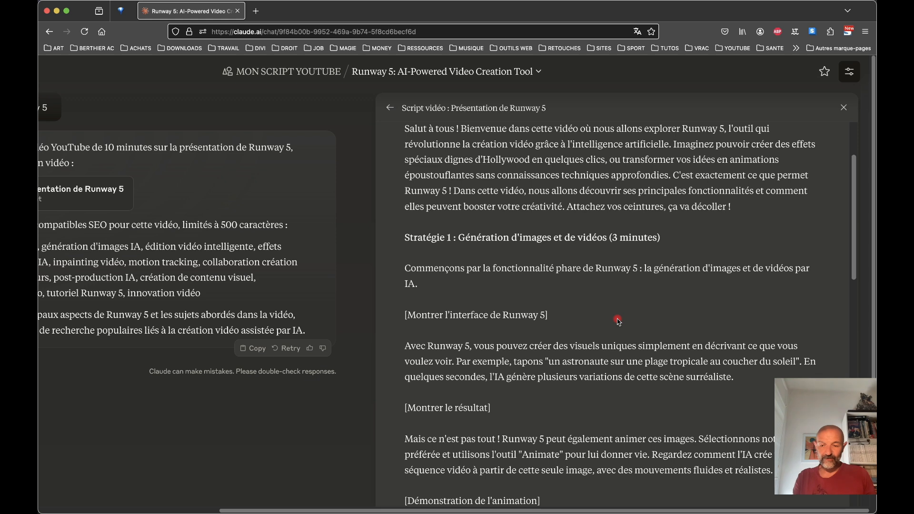
scroll(618, 321, "down", 3)
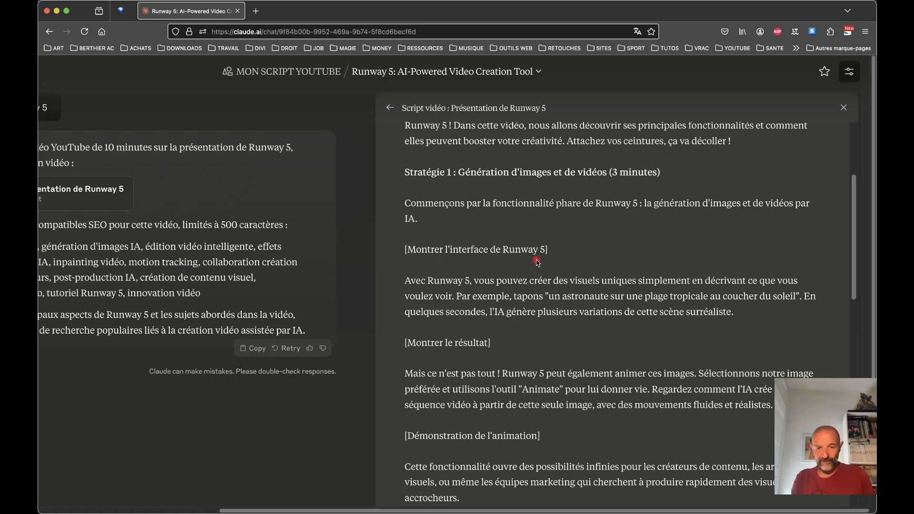
scroll(534, 329, "down", 5)
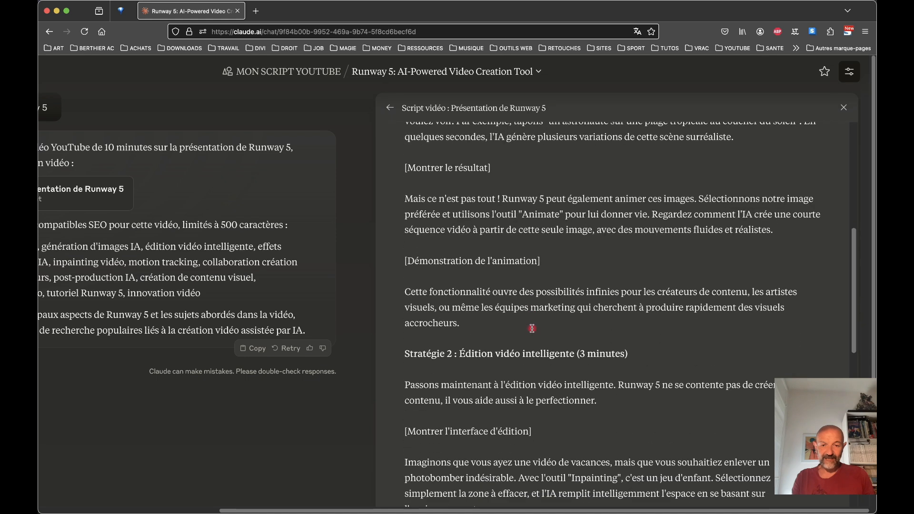
scroll(526, 406, "down", 4)
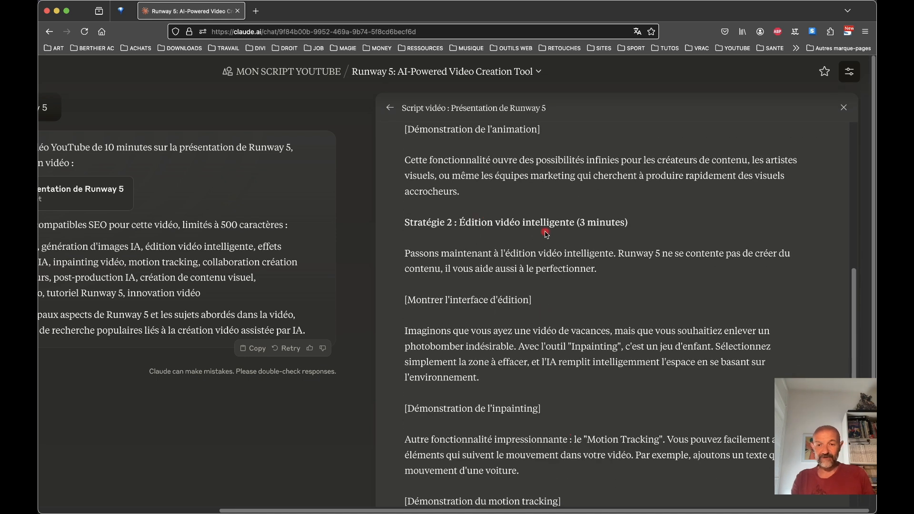
scroll(543, 373, "down", 5)
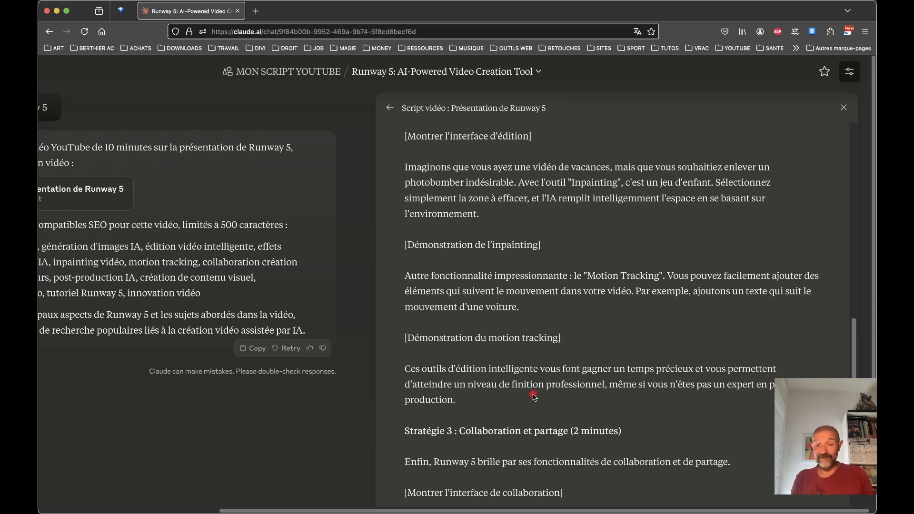
scroll(534, 397, "down", 4)
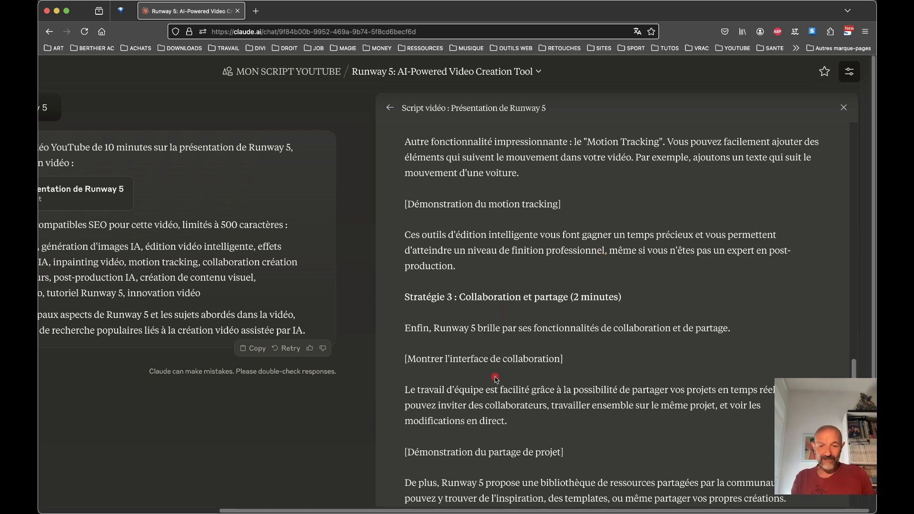
scroll(497, 379, "down", 5)
scroll(496, 379, "down", 1)
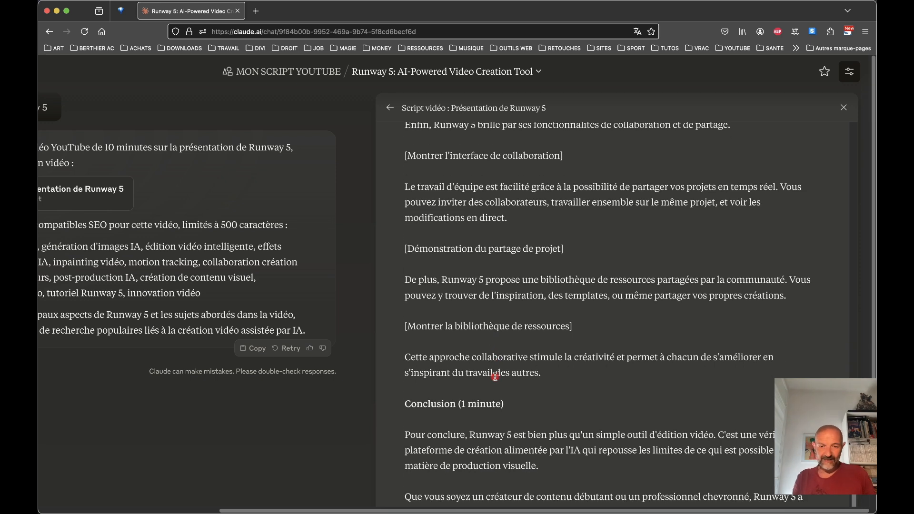
- Read the Runway 5 script's conclusion down to the closing sound cue, then return to its section on intelligent video editing
scroll(495, 377, "down", 5)
scroll(495, 377, "down", 1)
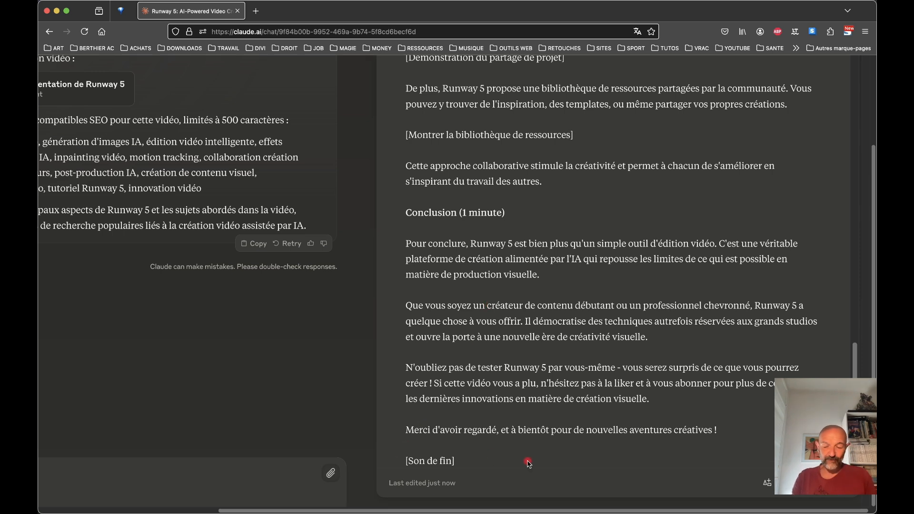
scroll(492, 244, "up", 1)
scroll(491, 244, "down", 2)
scroll(492, 245, "up", 15)
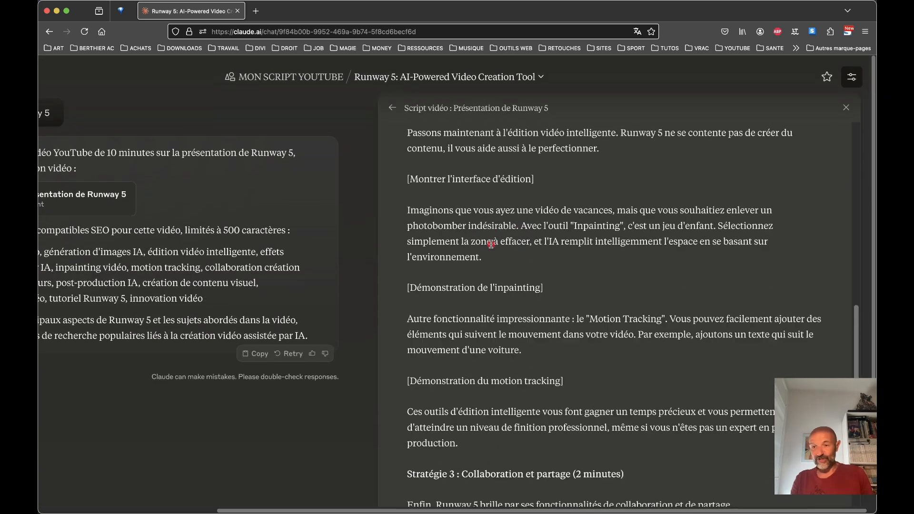
scroll(230, 238, "left", 5)
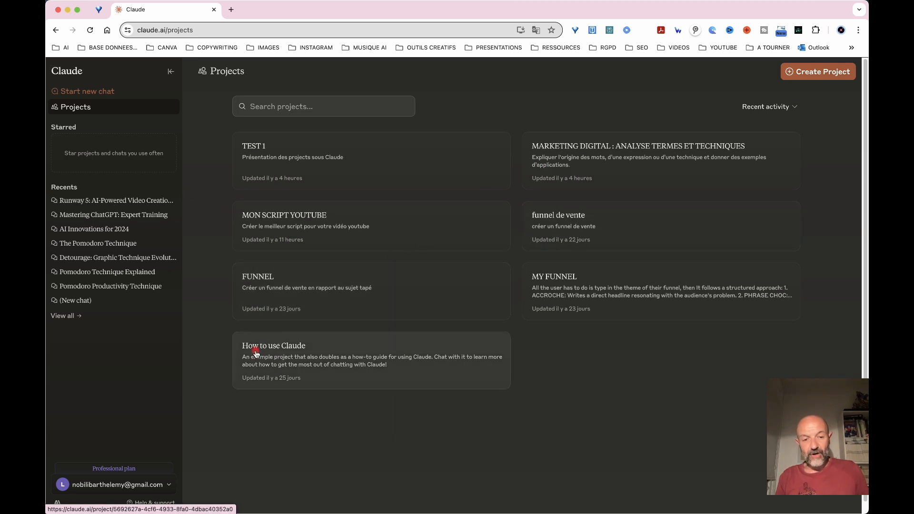
- Open the How to use Claude example project and read the general tips at the start of its Claude prompting guide
left_click(304, 353)
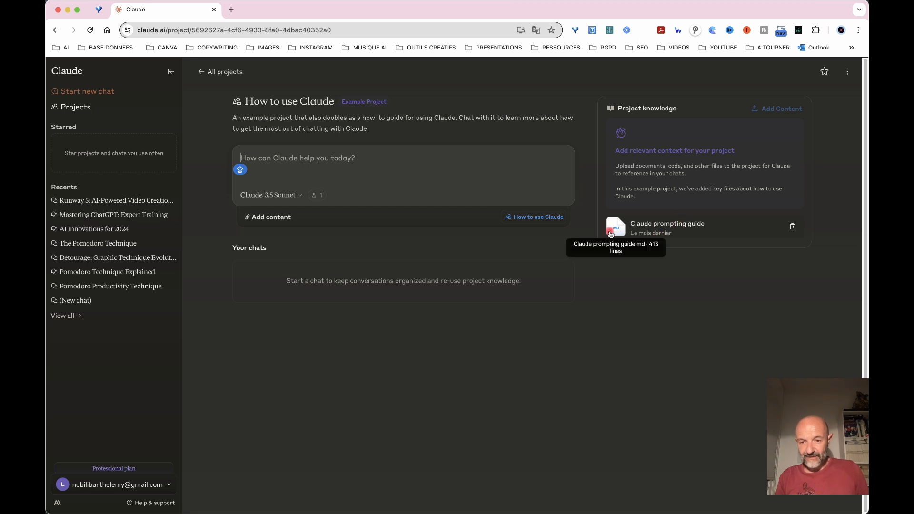
left_click(614, 230)
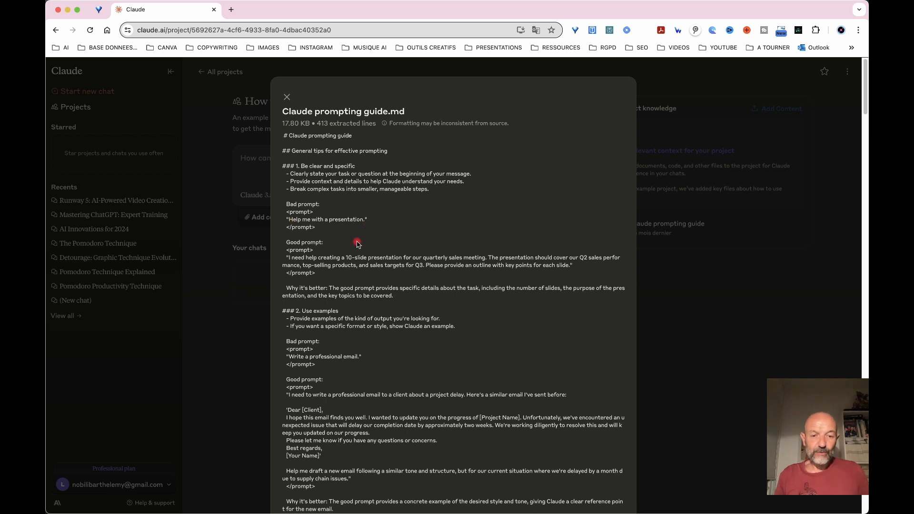
scroll(336, 284, "down", 3)
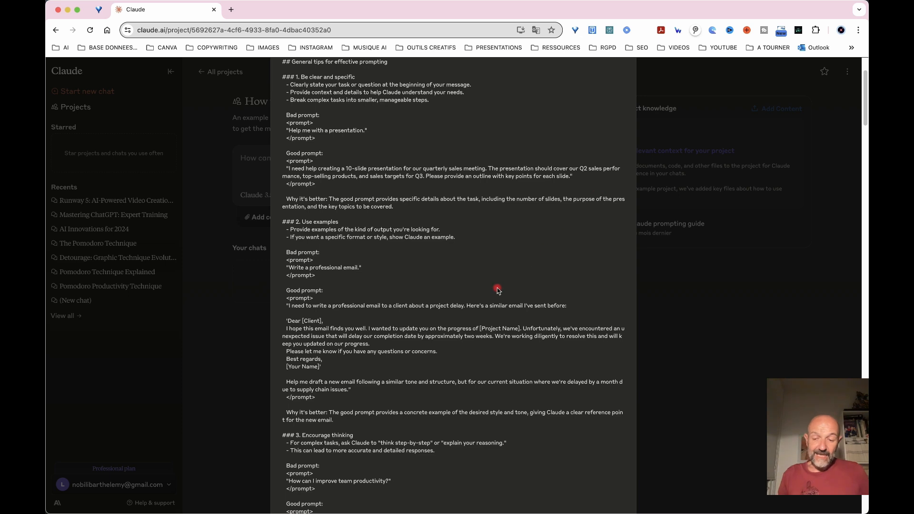
scroll(498, 291, "up", 3)
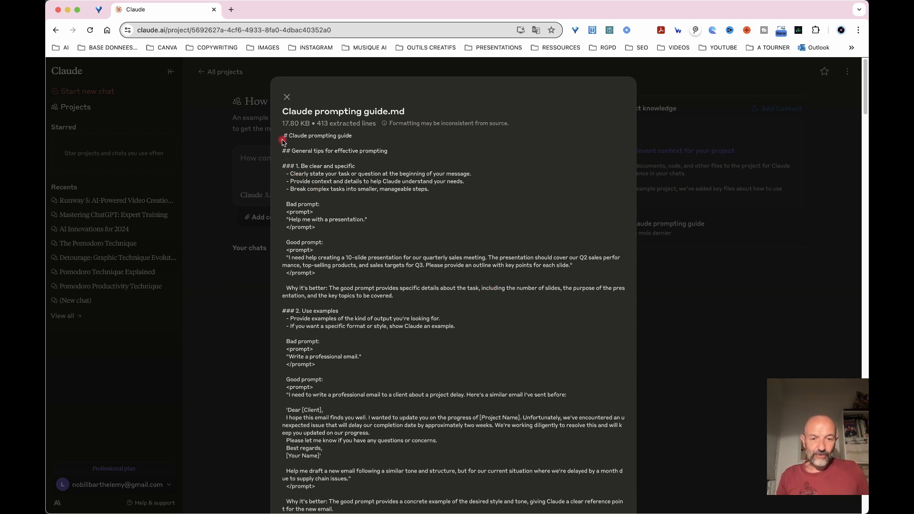
- Select the Claude prompting guide's text through to the end, close the document and check the project knowledge's option for adding content
left_click_drag(281, 168, 395, 484)
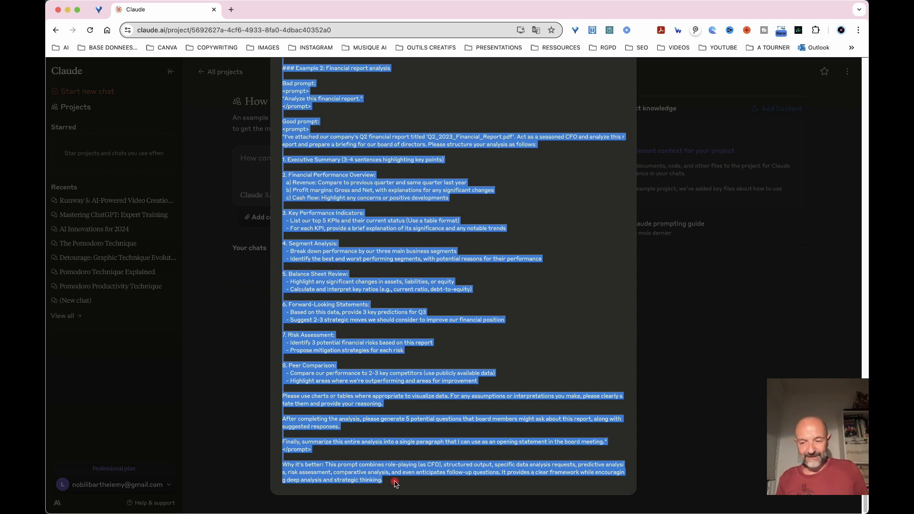
left_click_drag(395, 485, 395, 485)
left_click(697, 368)
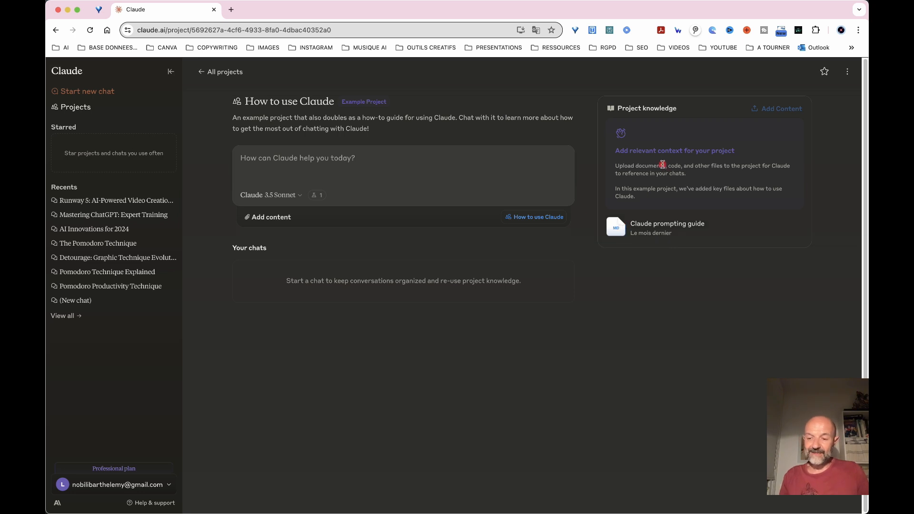
mouse_move(769, 114)
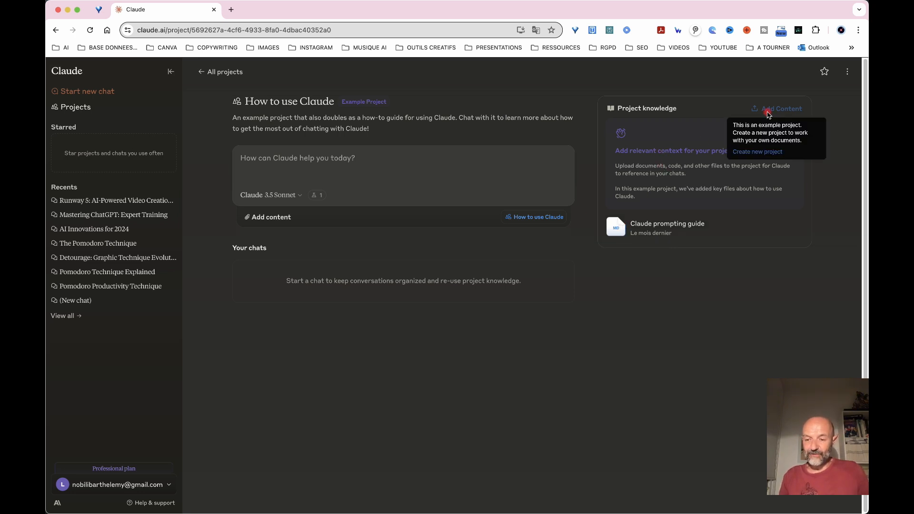